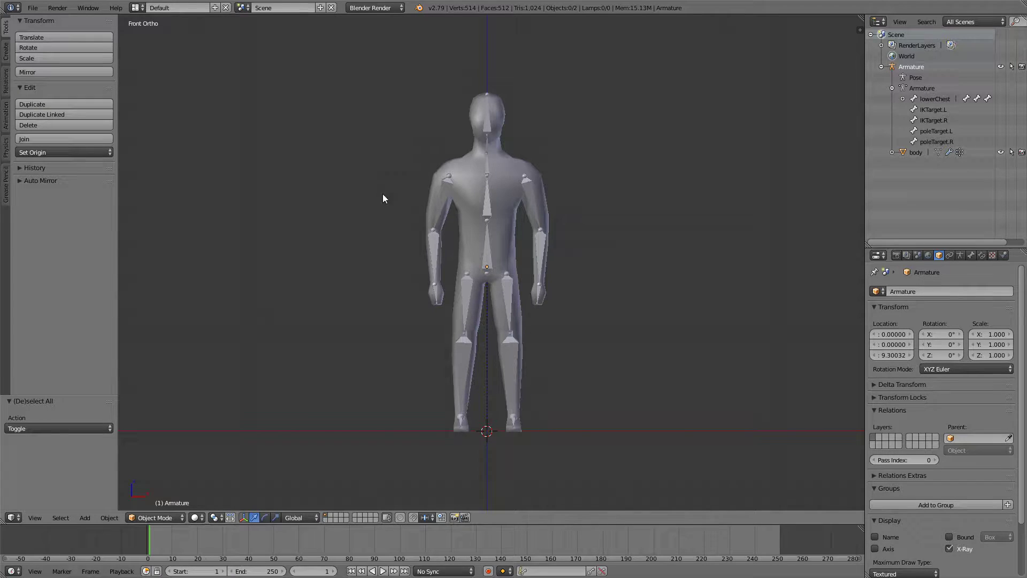
- Hide the character's armature, leaving only the body mesh in the scene view
{"action": "scroll", "coordinate": [528, 147], "scroll_direction": "up", "scroll_amount": 2}
{"action": "right_click", "coordinate": [480, 198]}
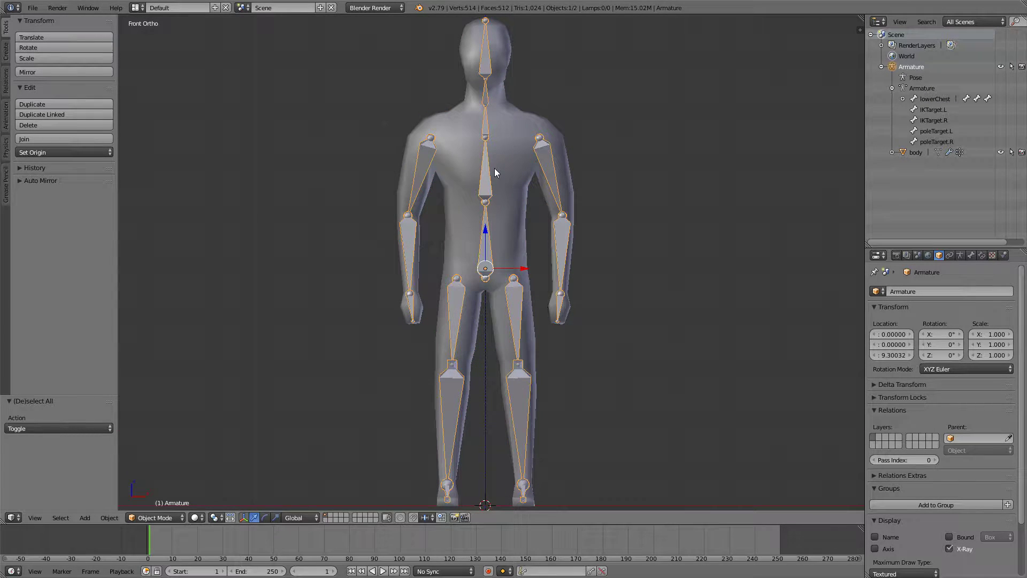
{"action": "key", "text": "h"}
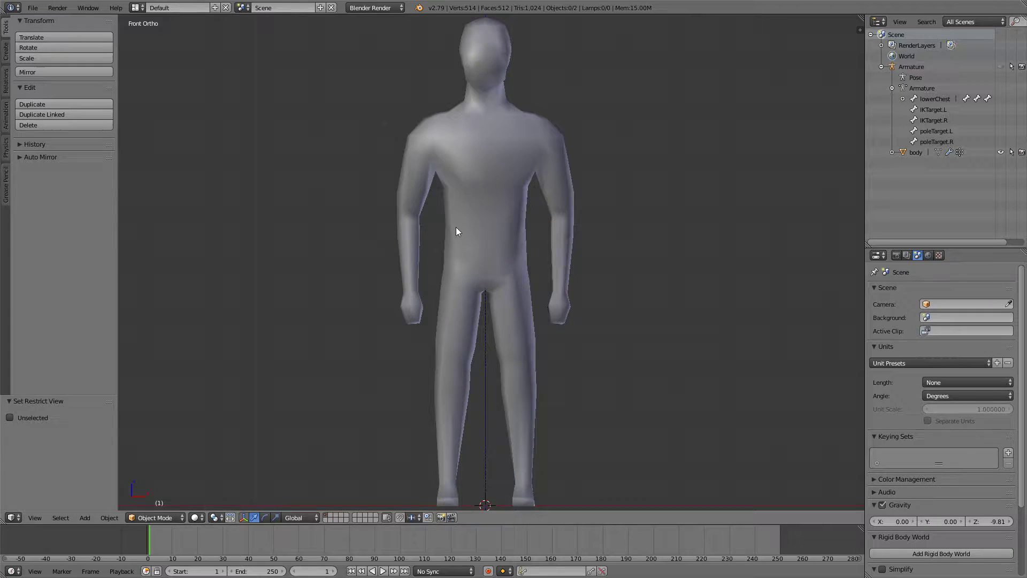
- Put the body mesh into Edit Mode with face selection and bring up its modifier settings
{"action": "right_click", "coordinate": [494, 158]}
{"action": "key", "text": "Tab"}
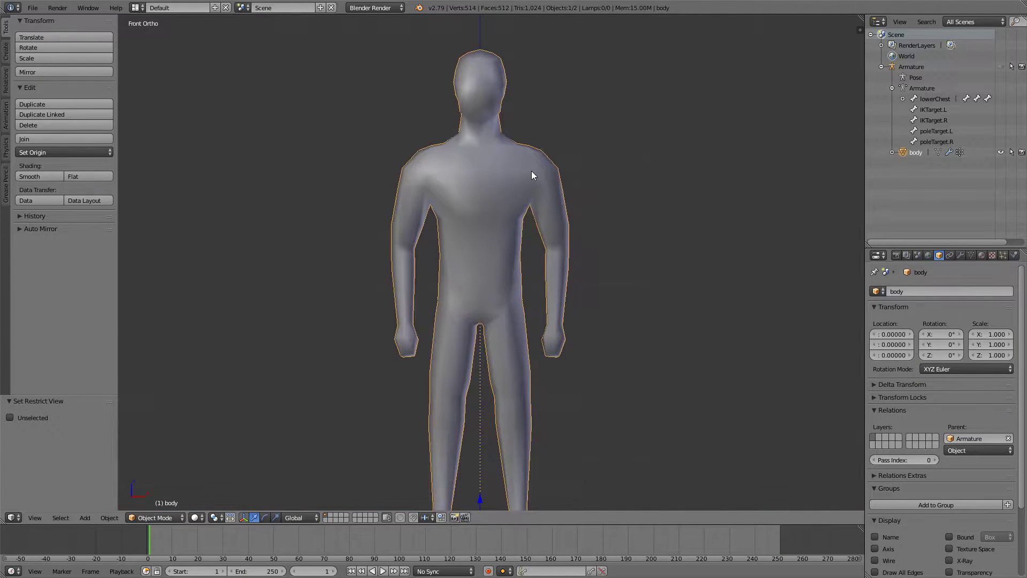
{"action": "left_click", "coordinate": [960, 255]}
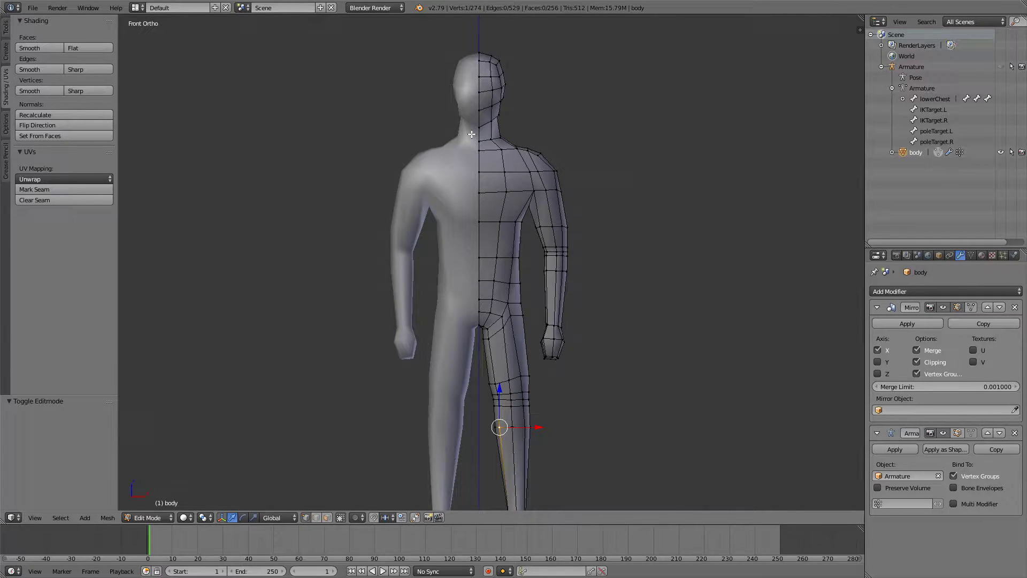
{"action": "scroll", "coordinate": [471, 230], "scroll_direction": "up", "scroll_amount": 1}
{"action": "key", "text": "ctrl+Tab"}
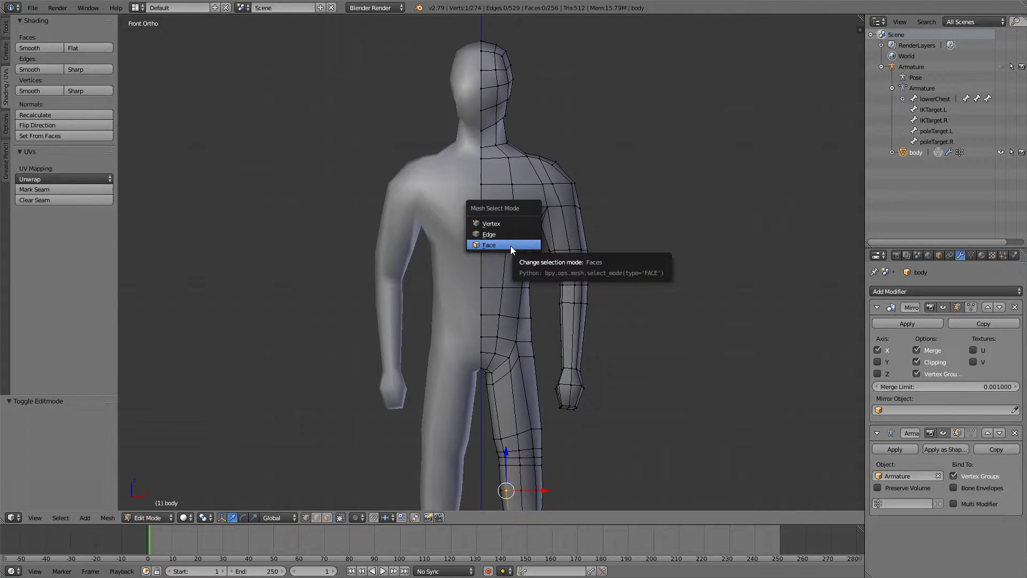
{"action": "left_click", "coordinate": [510, 246]}
- Duplicate the body's torso faces in place, front and back from neck base to waist, and separate them into their own object
{"action": "middle_click_drag", "start_coordinate": [469, 218], "coordinate": [430, 220], "text": "shift"}
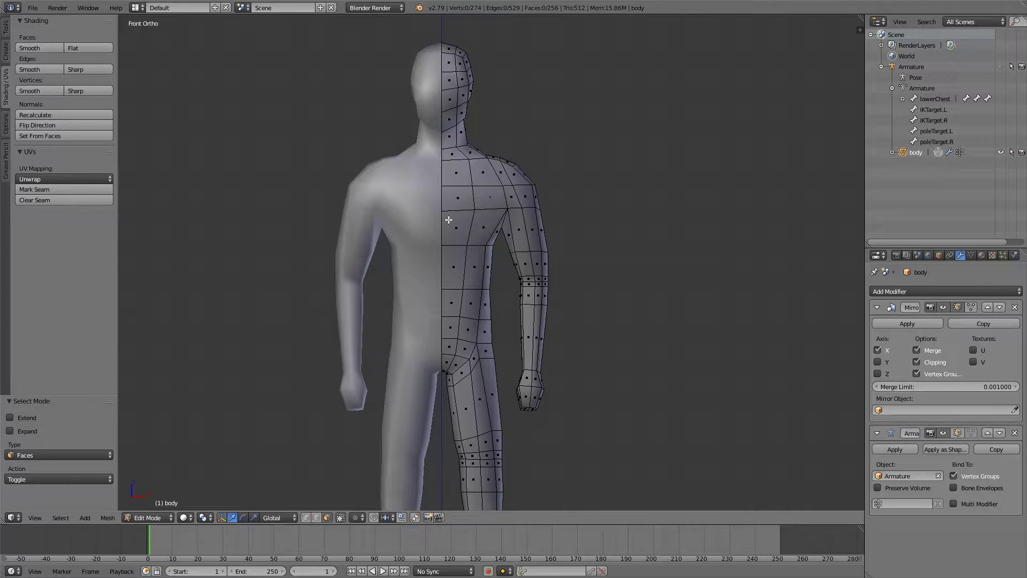
{"action": "key", "text": "z"}
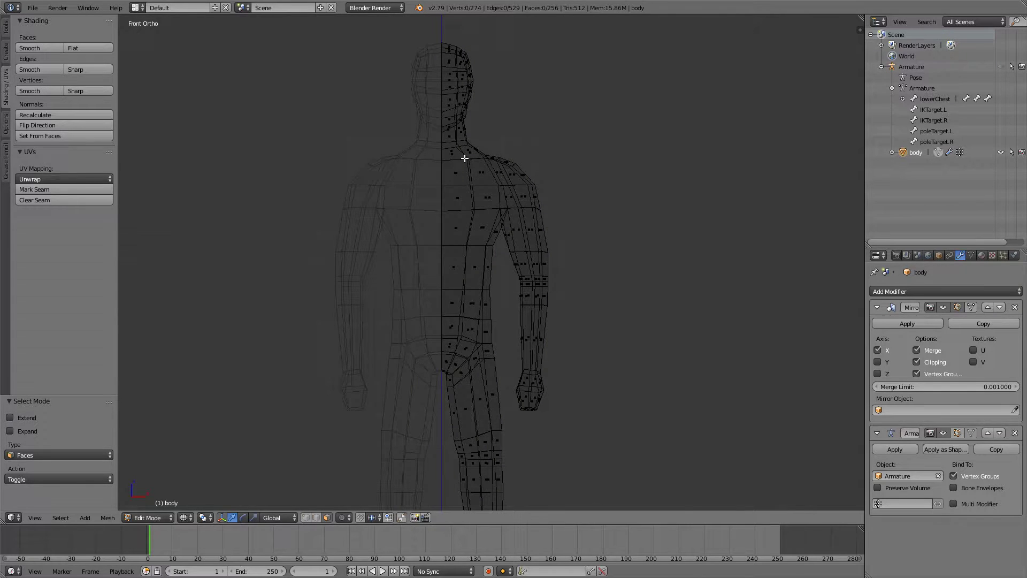
{"action": "key", "text": "c"}
{"action": "mouse_move", "coordinate": [464, 159]}
{"action": "left_mouse_down"}
{"action": "mouse_move", "coordinate": [479, 198]}
{"action": "mouse_move", "coordinate": [468, 197]}
{"action": "mouse_move", "coordinate": [479, 186]}
{"action": "mouse_move", "coordinate": [469, 227]}
{"action": "left_mouse_up"}
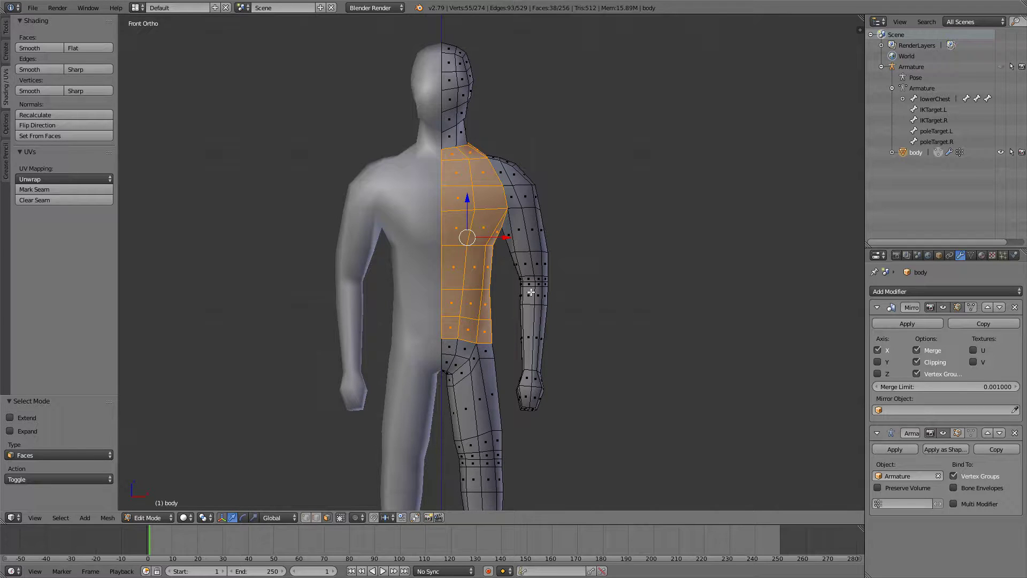
{"action": "key", "text": "z"}
{"action": "key", "text": "z"}
{"action": "middle_click_drag", "start_coordinate": [535, 222], "coordinate": [575, 241]}
{"action": "key", "text": "KP_1"}
{"action": "key", "text": "shift+d"}
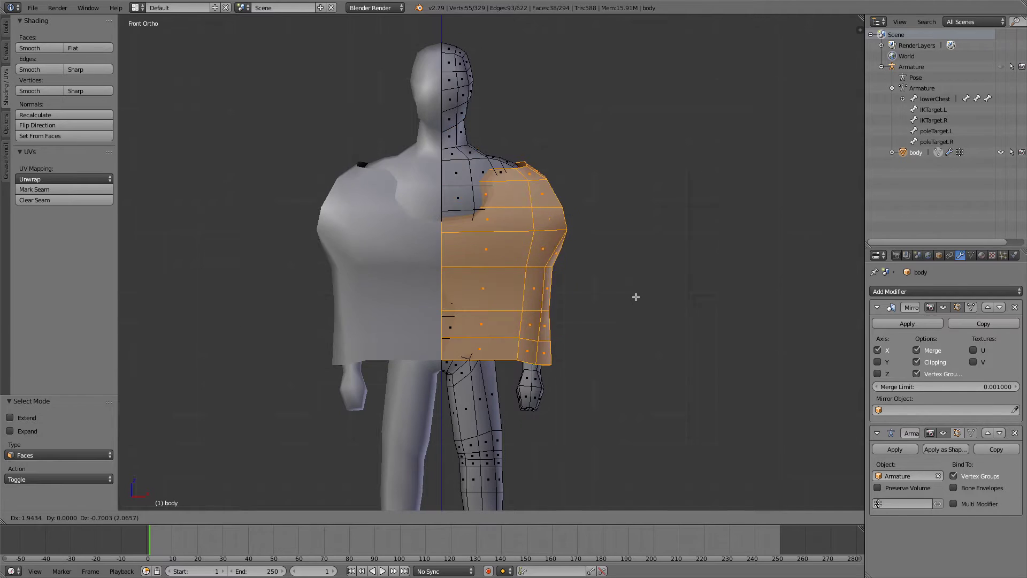
{"action": "right_click", "coordinate": [636, 296]}
{"action": "key", "text": "p"}
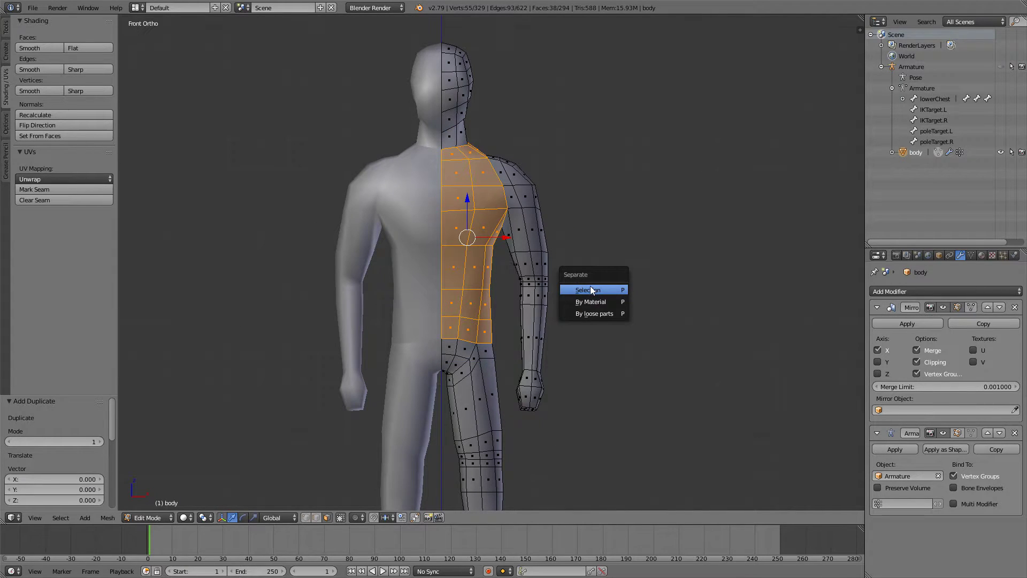
{"action": "left_click", "coordinate": [590, 289]}
{"action": "key", "text": "Tab"}
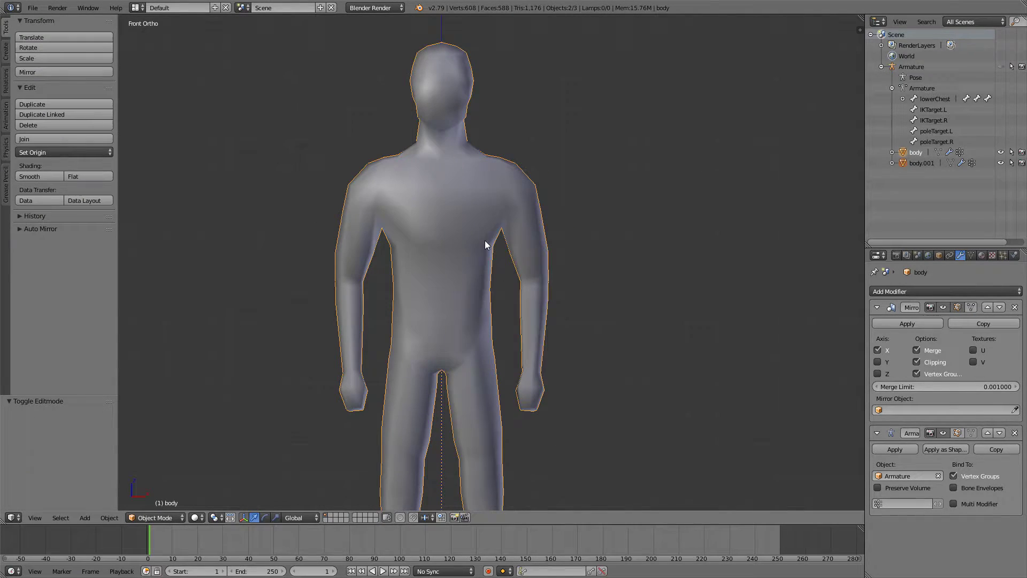
- Rename the separated torso object to chest_armor
{"action": "left_click", "coordinate": [916, 164]}
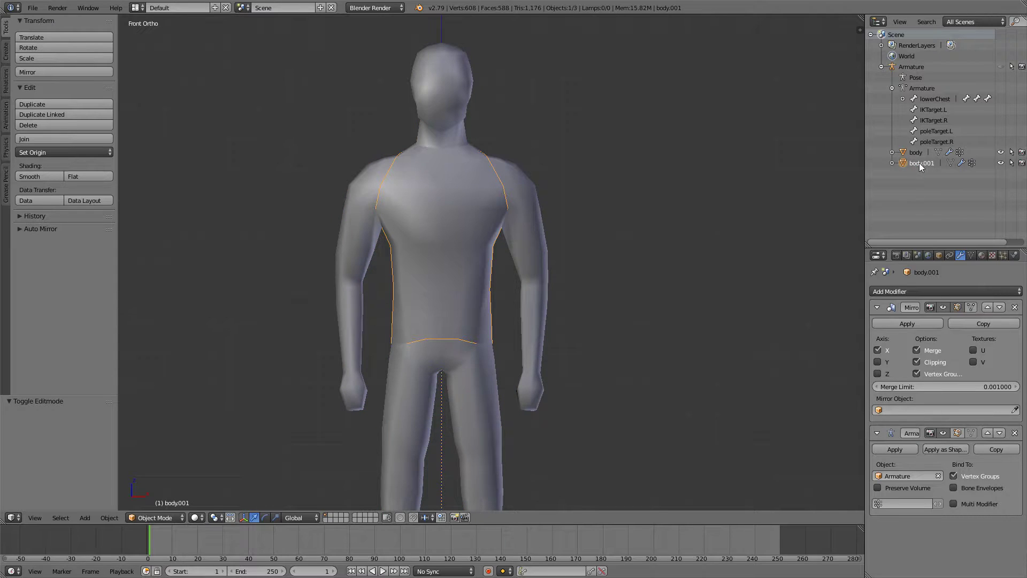
{"action": "double_click", "coordinate": [919, 163]}
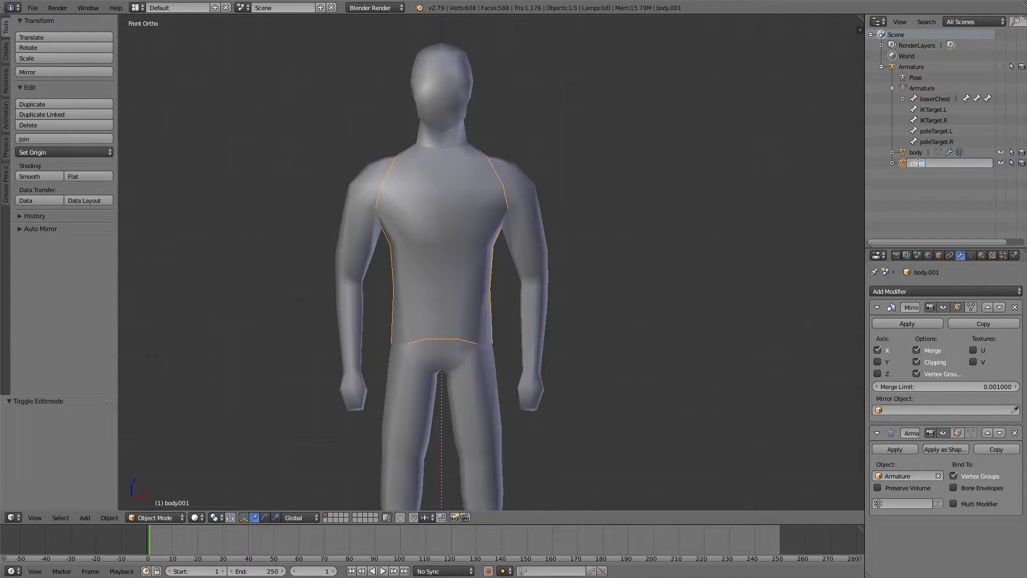
{"action": "type", "text": "chest_armor"}
{"action": "key", "text": "Return"}
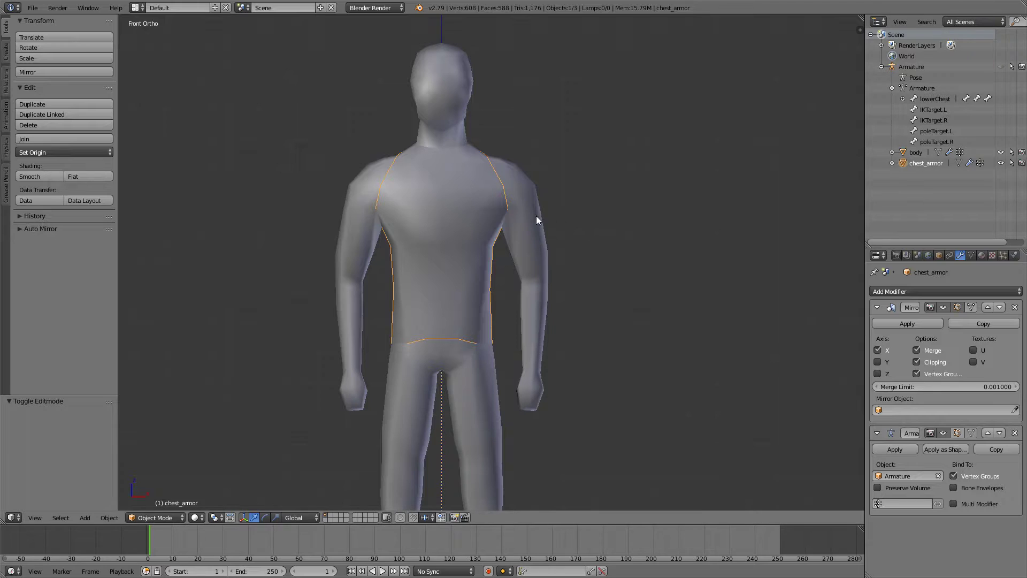
- Push all of the chest armor's faces slightly outward with Shrink/Fatten so they sit above the body, and return to Object Mode
{"action": "key", "text": "Tab"}
{"action": "key", "text": "a"}
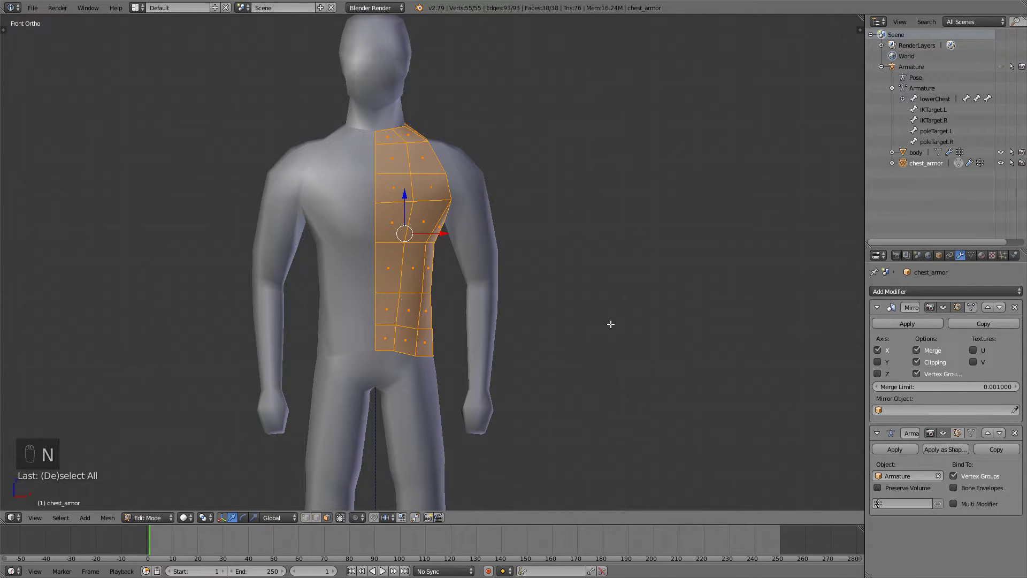
{"action": "key", "text": "alt+s"}
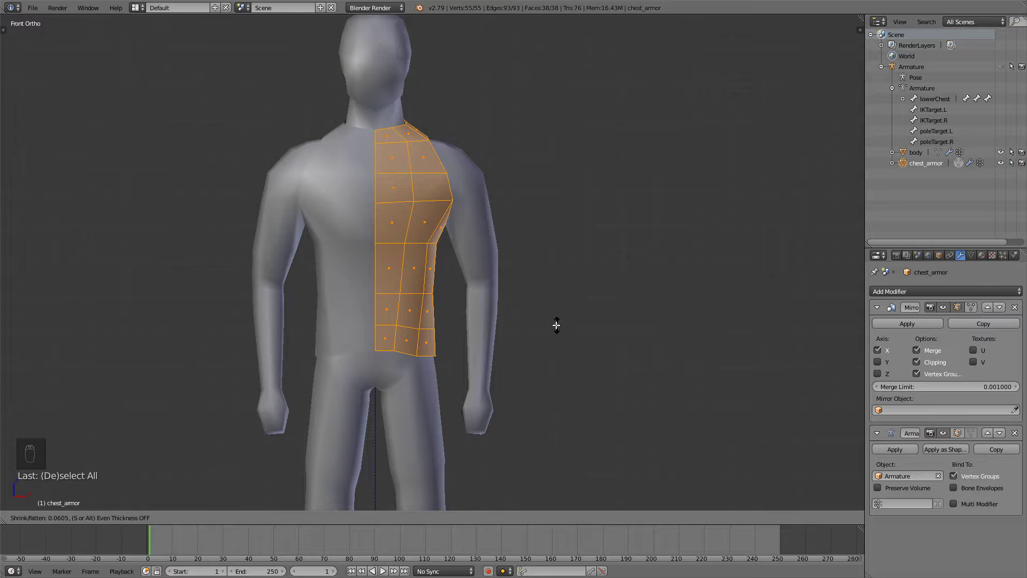
{"action": "left_click", "coordinate": [532, 325]}
{"action": "key", "text": "Tab"}
{"action": "middle_click_drag", "start_coordinate": [438, 316], "coordinate": [431, 287]}
- Give the body mesh a new material named body
{"action": "key", "text": "a"}
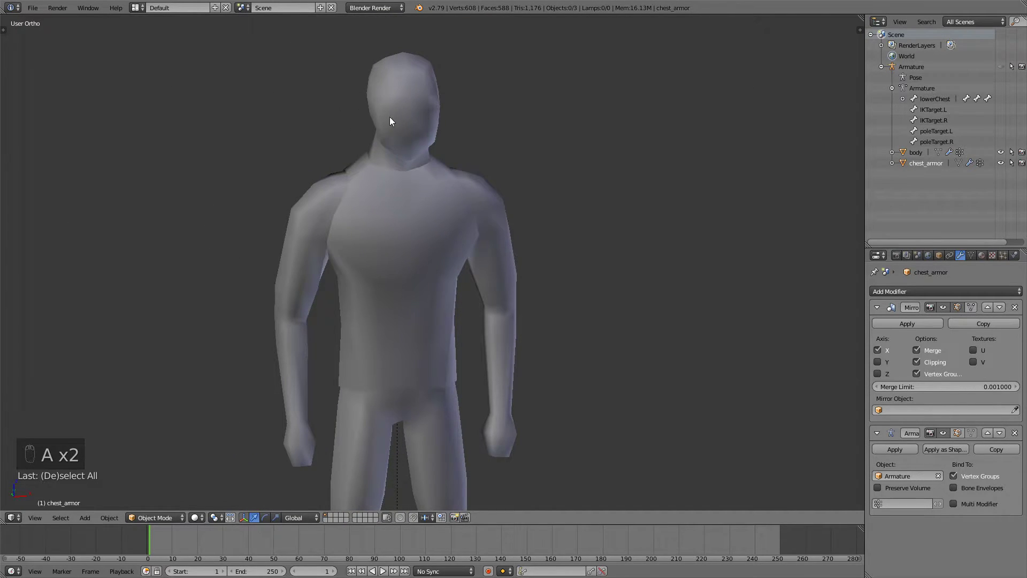
{"action": "right_click", "coordinate": [394, 104]}
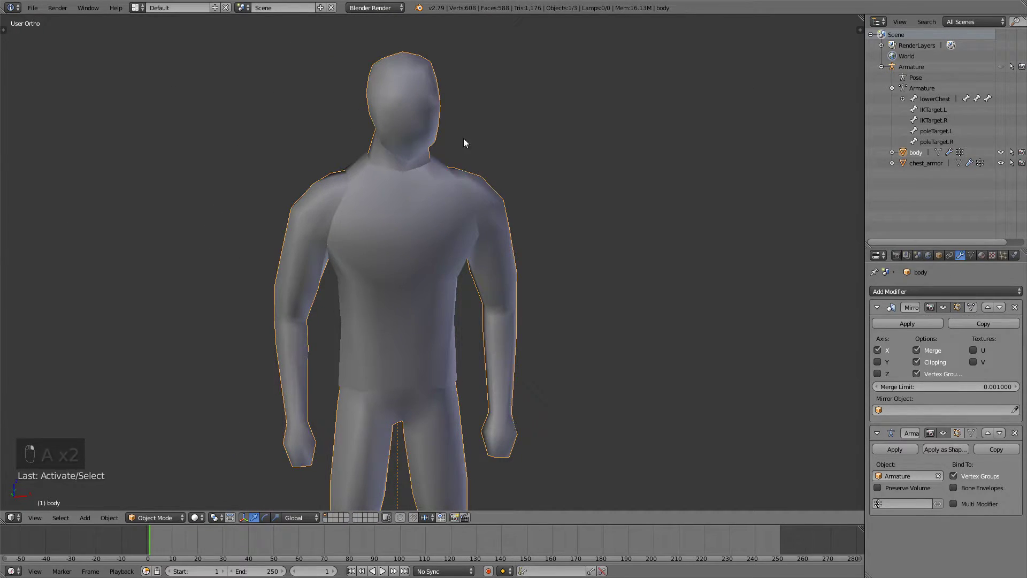
{"action": "left_click", "coordinate": [981, 256]}
{"action": "left_click", "coordinate": [915, 325]}
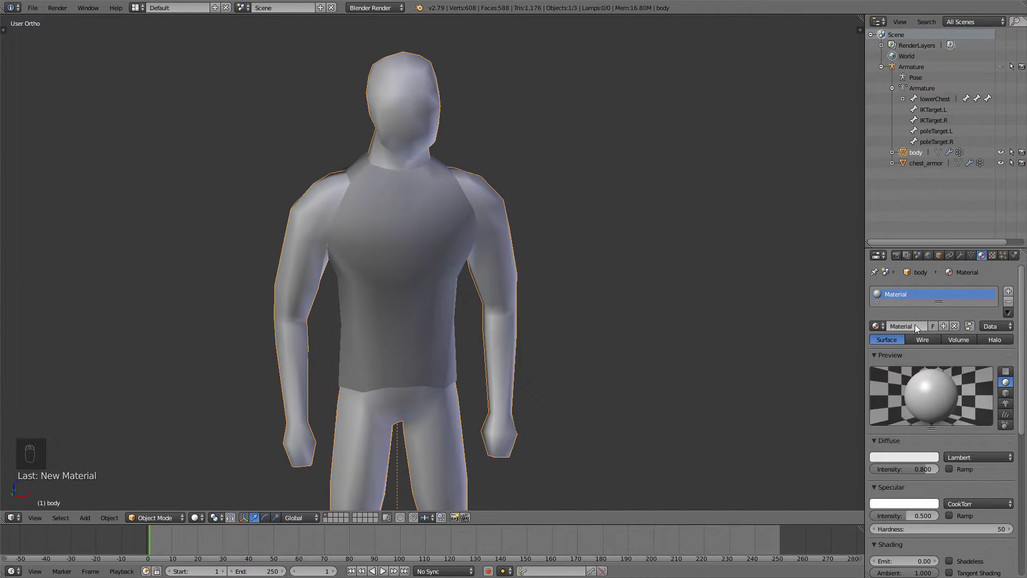
{"action": "key", "text": "Return"}
- Set the body material's diffuse intensity to 1 and specular intensity to 0, with a tan skin tone as diffuse color
{"action": "left_click_drag", "start_coordinate": [927, 469], "coordinate": [941, 469]}
{"action": "left_click_drag", "start_coordinate": [928, 516], "coordinate": [888, 515]}
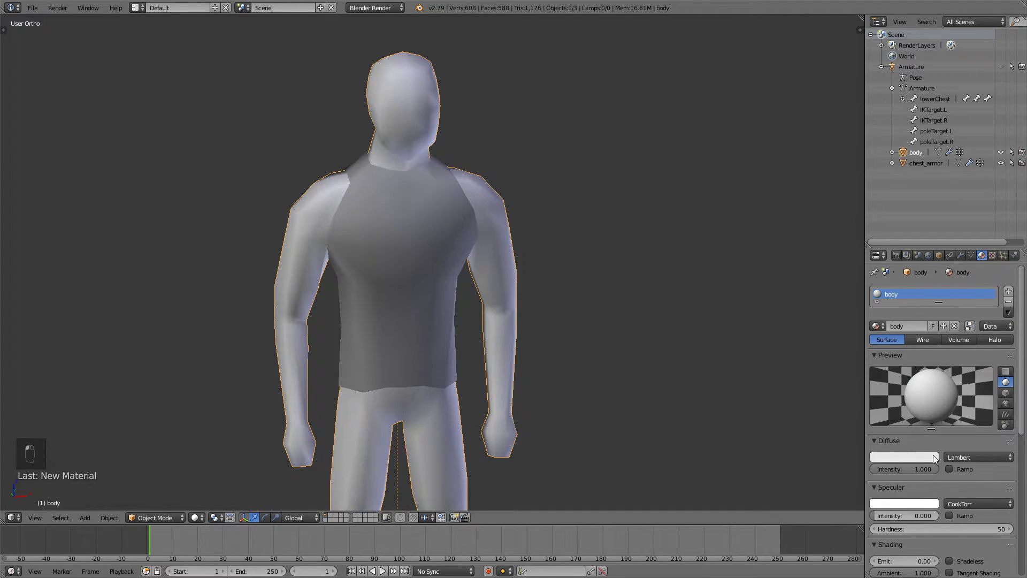
{"action": "left_click", "coordinate": [904, 457]}
{"action": "left_click_drag", "start_coordinate": [871, 376], "coordinate": [876, 367]}
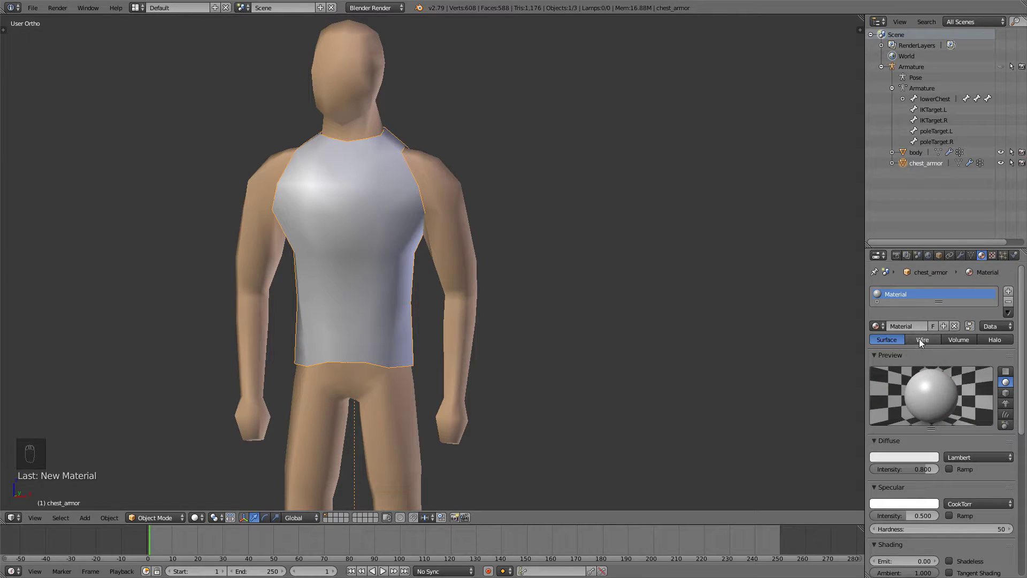
- Name the chest armor's new material metal
{"action": "left_click", "coordinate": [907, 326]}
{"action": "type", "text": "metal"}
{"action": "key", "text": "Return"}
- Set the metal material's diffuse intensity to 1 and specular intensity to 0, with a dark blue-gray diffuse color
{"action": "left_click", "coordinate": [908, 486]}
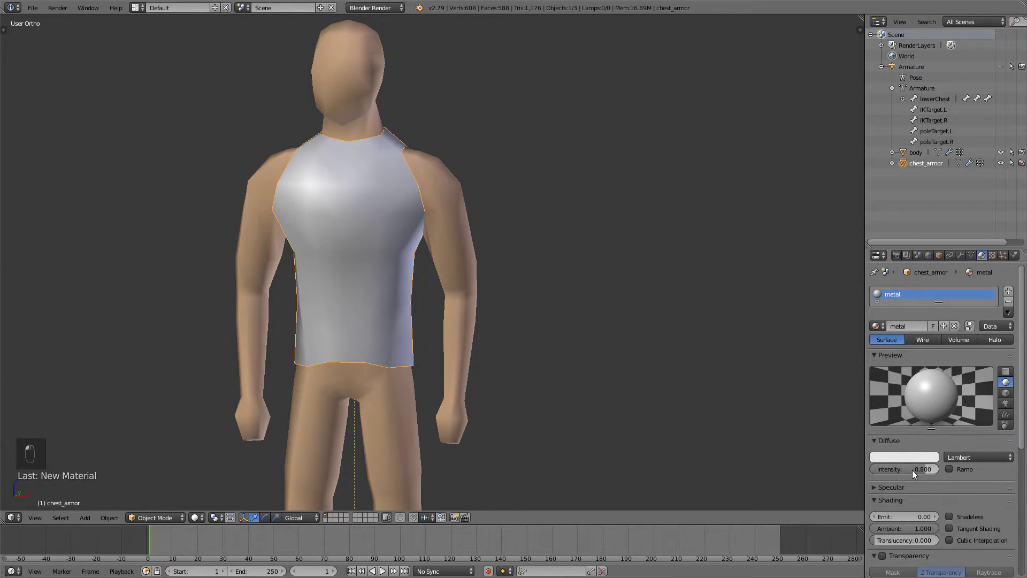
{"action": "left_click", "coordinate": [875, 484]}
{"action": "left_click_drag", "start_coordinate": [917, 469], "coordinate": [952, 469]}
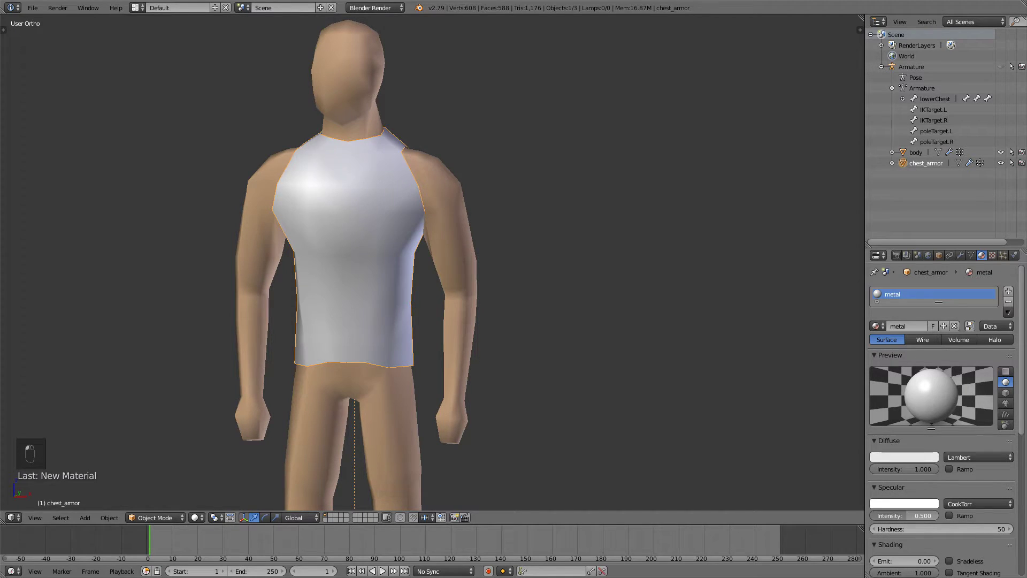
{"action": "left_click_drag", "start_coordinate": [912, 515], "coordinate": [872, 516]}
{"action": "left_click", "coordinate": [913, 460]}
{"action": "left_click_drag", "start_coordinate": [929, 362], "coordinate": [889, 348]}
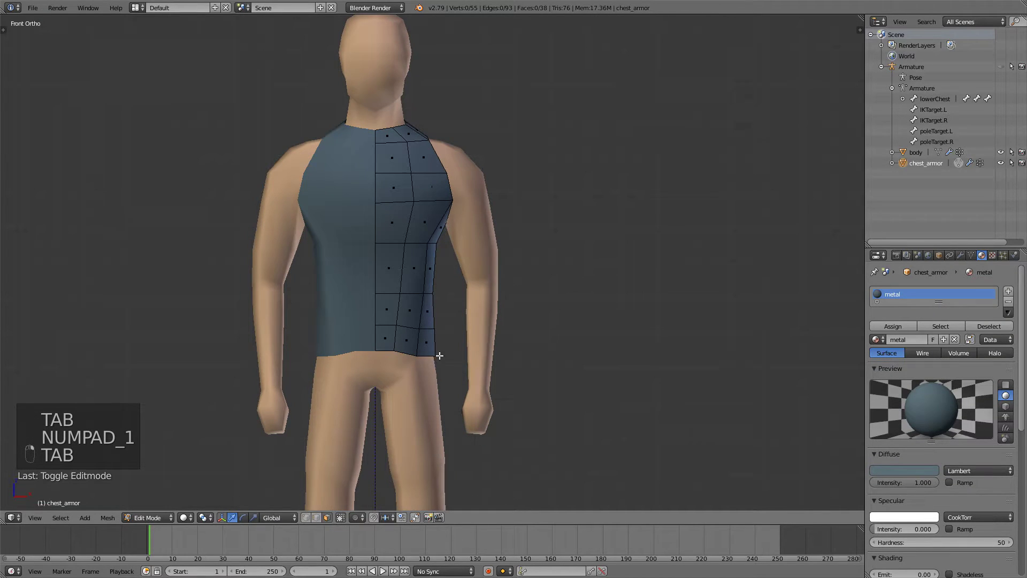
- Switch the chest armor to vertex selection and select all front and back vertices along its bottom hem
{"action": "key", "text": "ctrl+Tab"}
{"action": "left_click", "coordinate": [406, 332]}
{"action": "right_click", "coordinate": [393, 350]}
{"action": "key", "text": "z"}
{"action": "key", "text": "c"}
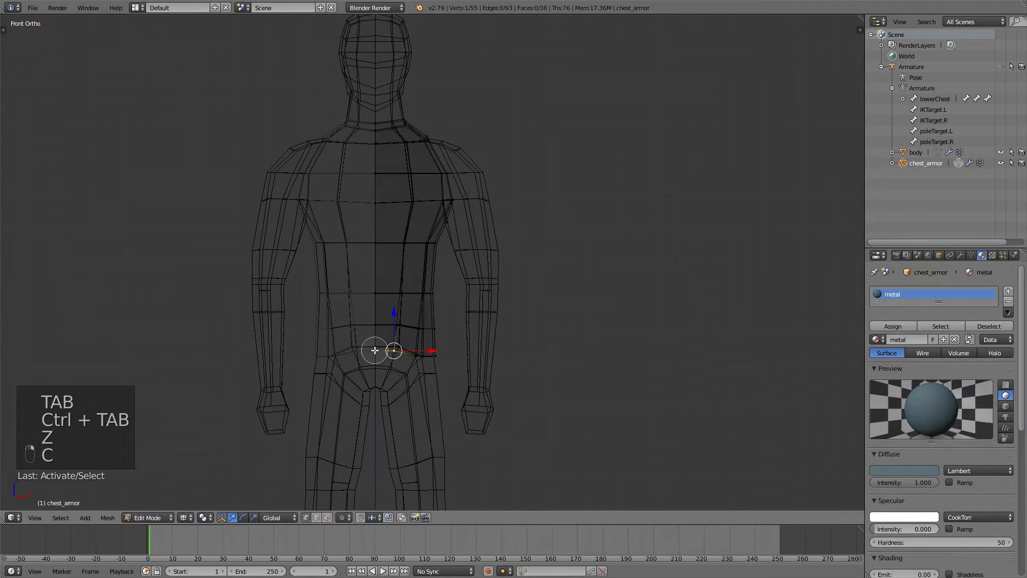
{"action": "left_click_drag", "start_coordinate": [374, 351], "coordinate": [423, 356]}
{"action": "right_click", "coordinate": [428, 360]}
{"action": "key", "text": "z"}
{"action": "scroll", "coordinate": [418, 342], "scroll_direction": "up", "scroll_amount": 2}
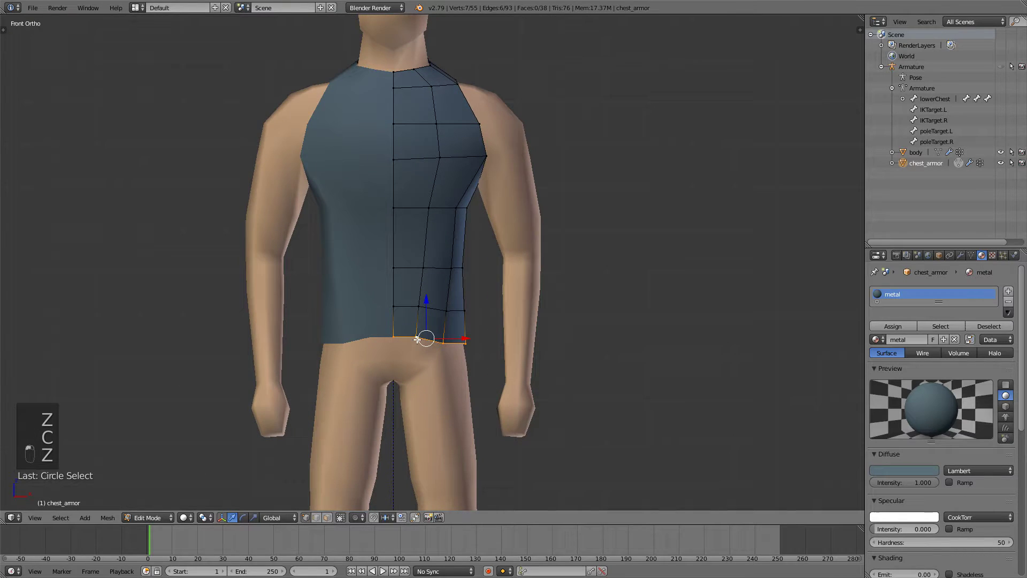
{"action": "key", "text": "z"}
{"action": "key", "text": "z"}
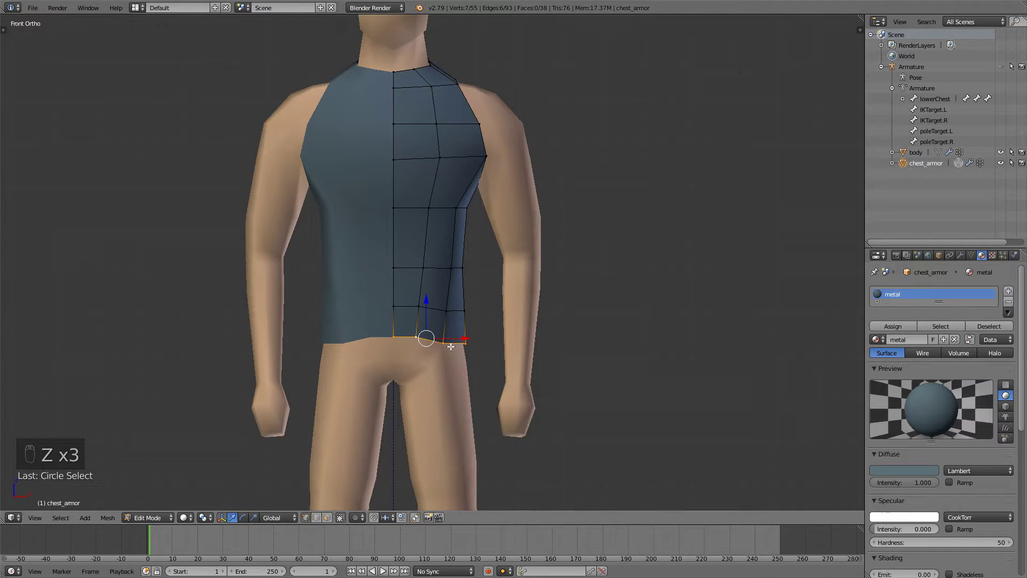
- Flatten the selected hem vertices into a level line by scaling them to 0 along Z
{"action": "key", "text": "s"}
{"action": "key", "text": "z"}
{"action": "key", "text": "0"}
{"action": "key", "text": "Return"}
{"action": "key", "text": "g"}
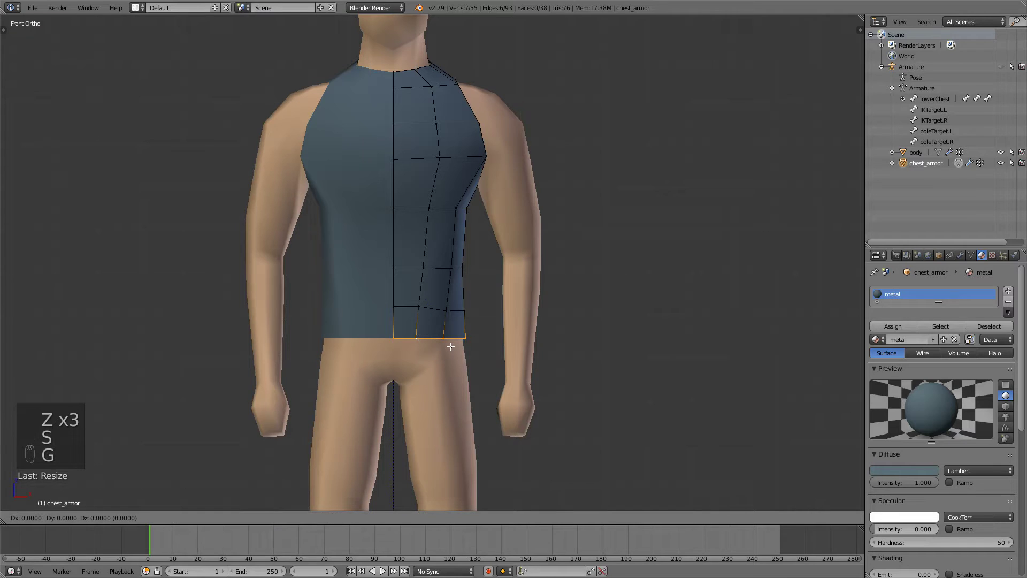
{"action": "right_click", "coordinate": [451, 347]}
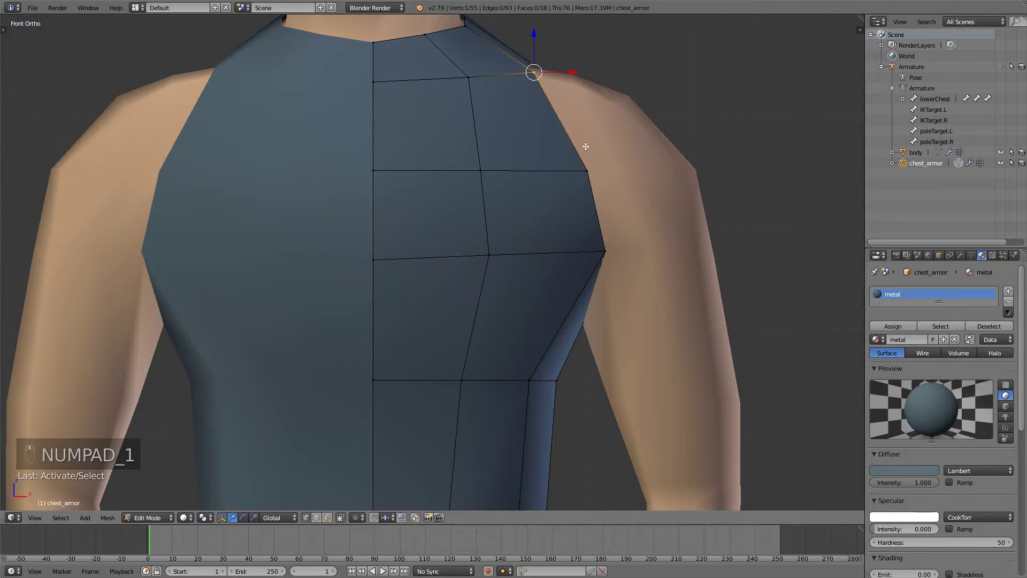
- Select the chest armor's three underarm vertices at the front, back and bottom of the armhole
{"action": "key", "text": "z"}
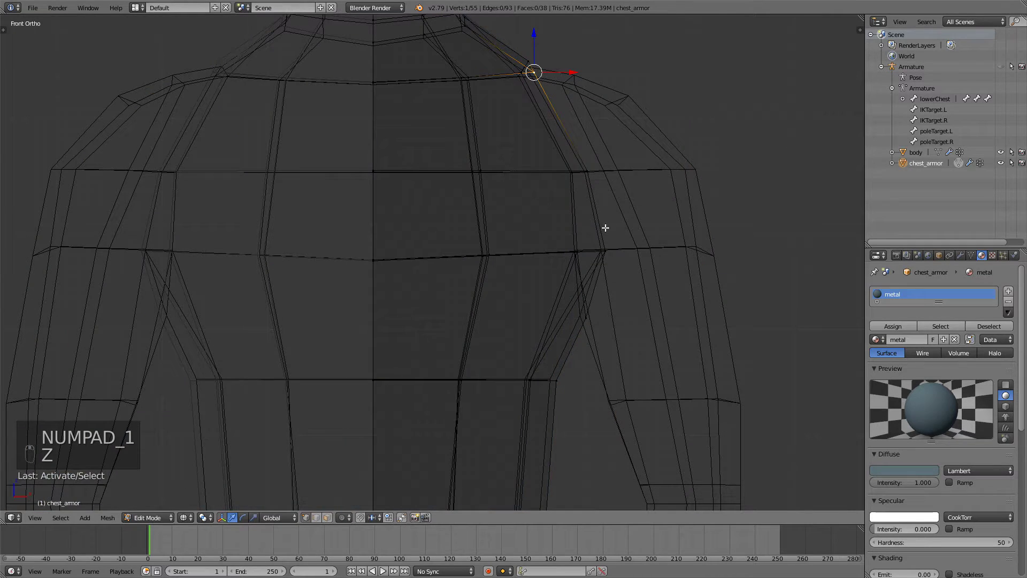
{"action": "right_click", "coordinate": [606, 252]}
{"action": "key", "text": "c"}
{"action": "left_click", "coordinate": [577, 255]}
{"action": "left_click", "coordinate": [586, 316]}
{"action": "right_click", "coordinate": [587, 316]}
{"action": "key", "text": "z"}
{"action": "mouse_move", "coordinate": [636, 314]}
{"action": "middle_mouse_down"}
{"action": "mouse_move", "coordinate": [614, 314]}
{"action": "mouse_move", "coordinate": [565, 255]}
{"action": "middle_mouse_up"}
{"action": "scroll", "coordinate": [551, 221], "scroll_direction": "up", "scroll_amount": 3}
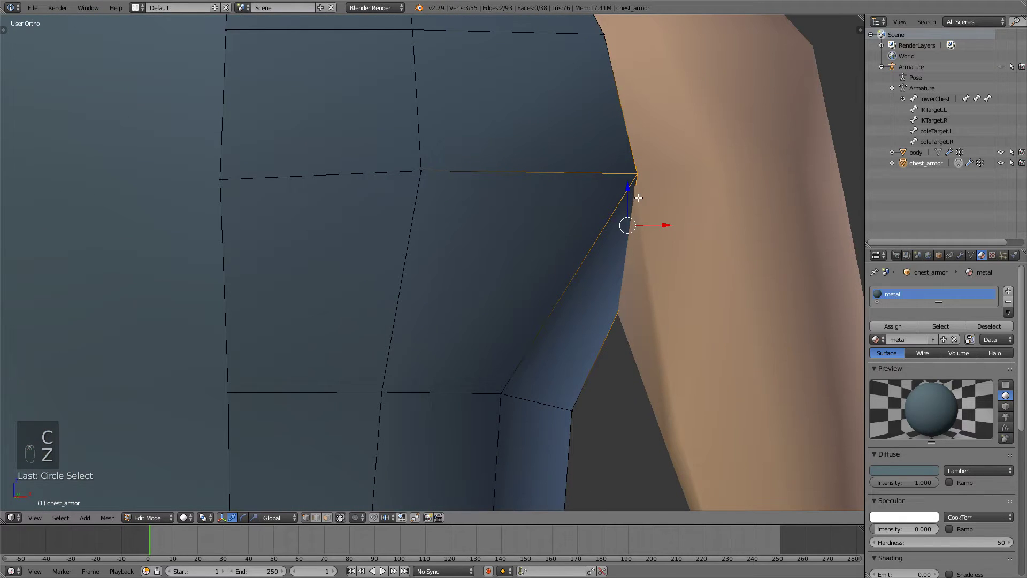
{"action": "key", "text": "g"}
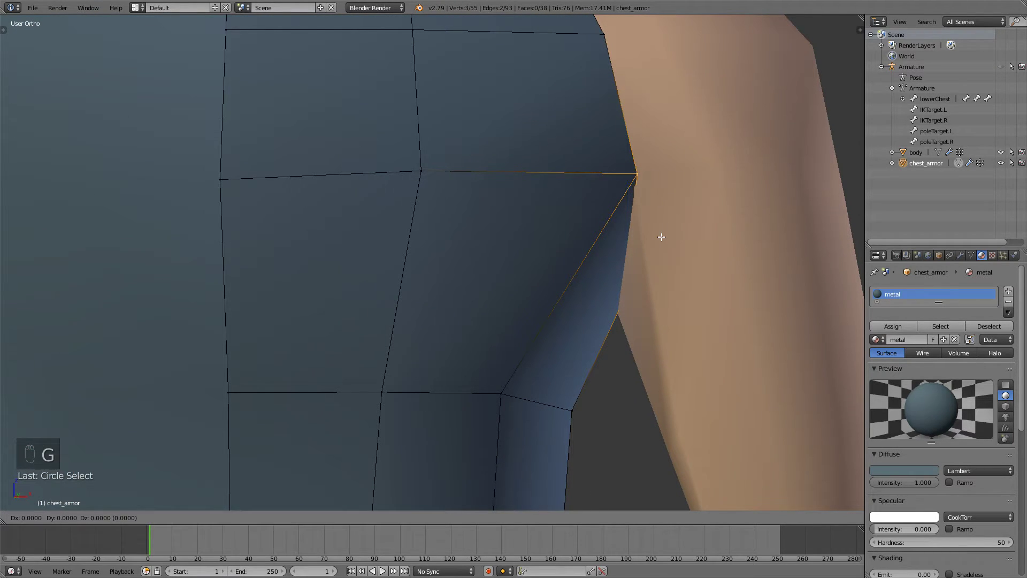
{"action": "right_click", "coordinate": [640, 210]}
{"action": "key", "text": "z"}
{"action": "key", "text": "z"}
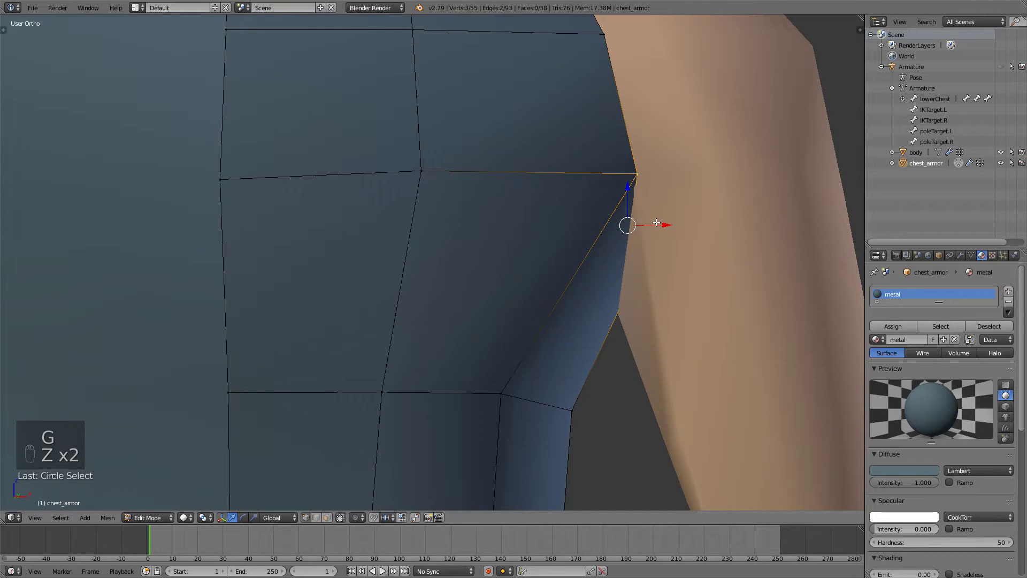
- Move the selected underarm vertices inward about 0.065 along X, fine-tune their position, and return to Object Mode
{"action": "key", "text": "g"}
{"action": "middle_click", "coordinate": [645, 226]}
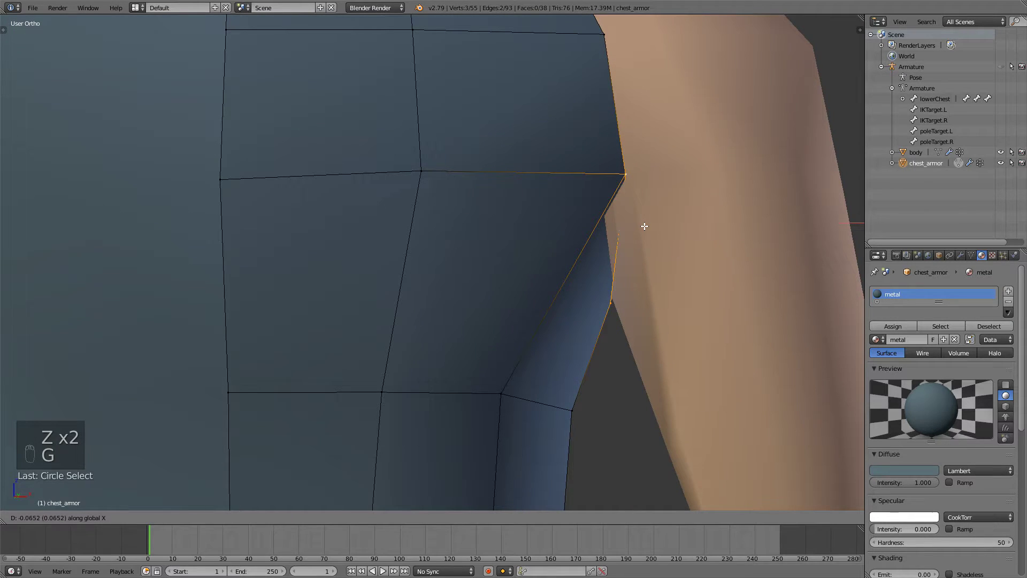
{"action": "left_click", "coordinate": [644, 225]}
{"action": "key", "text": "g"}
{"action": "middle_click", "coordinate": [645, 229]}
{"action": "left_click", "coordinate": [645, 231]}
{"action": "key", "text": "Tab"}
{"action": "mouse_move", "coordinate": [637, 237]}
{"action": "middle_mouse_down"}
{"action": "mouse_move", "coordinate": [609, 246]}
{"action": "mouse_move", "coordinate": [621, 248]}
{"action": "middle_mouse_up"}
{"action": "scroll", "coordinate": [542, 171], "scroll_direction": "down", "scroll_amount": 5}
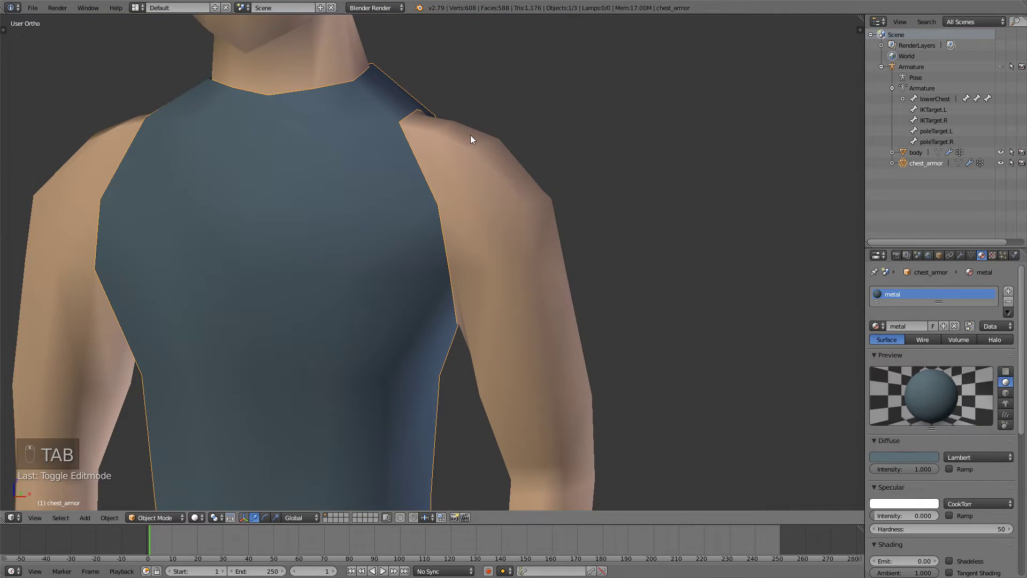
- Extrude the chest armor's neck opening edge loop in place and scale it inward to about 0.7
{"action": "middle_click_drag", "start_coordinate": [474, 139], "coordinate": [595, 279], "text": "shift"}
{"action": "scroll", "coordinate": [567, 251], "scroll_direction": "up", "scroll_amount": 4}
{"action": "middle_click_drag", "start_coordinate": [587, 234], "coordinate": [612, 269]}
{"action": "scroll", "coordinate": [592, 253], "scroll_direction": "down", "scroll_amount": 4}
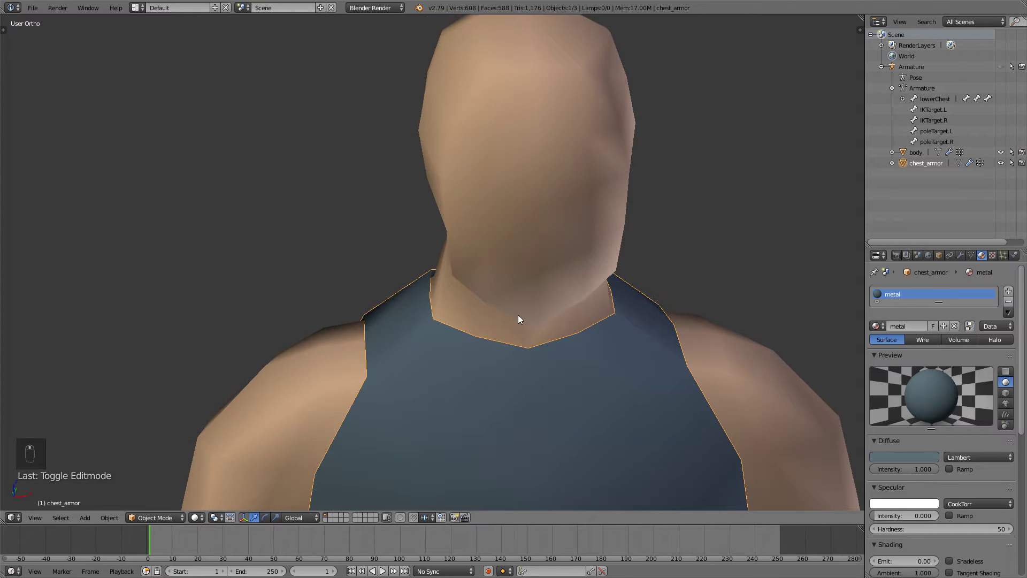
{"action": "middle_click_drag", "start_coordinate": [557, 318], "coordinate": [415, 239], "text": "shift"}
{"action": "key", "text": "Tab"}
{"action": "right_click", "coordinate": [538, 267], "text": "alt"}
{"action": "key", "text": "z"}
{"action": "key", "text": "z"}
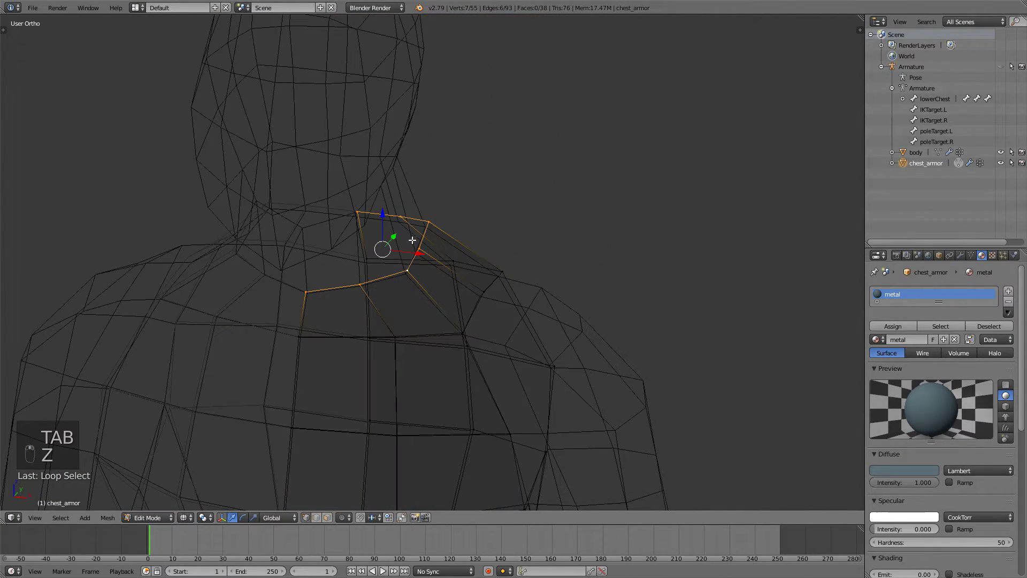
{"action": "key", "text": "e"}
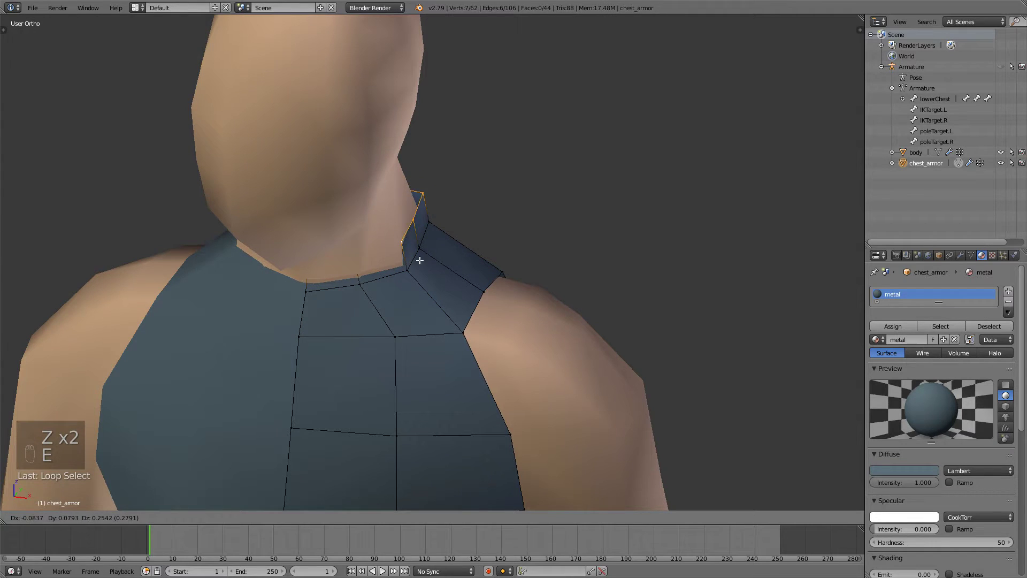
{"action": "right_click", "coordinate": [457, 260]}
{"action": "key", "text": "s"}
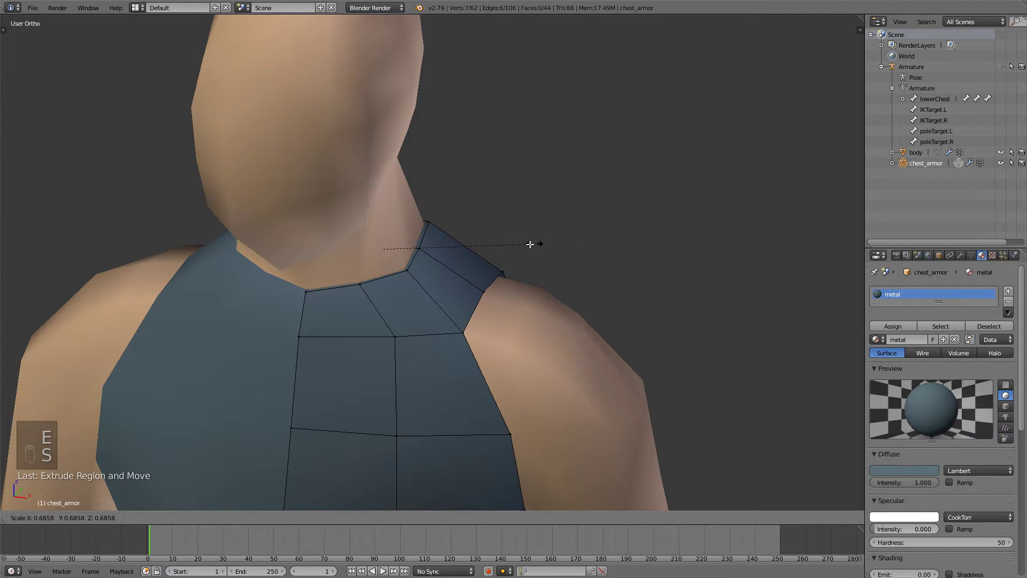
{"action": "key", "text": "Tab"}
- Extrude the chest armor's armhole edge loop in place, scale it inward to about 0.7, and return to Object Mode
{"action": "mouse_move", "coordinate": [472, 268]}
{"action": "middle_mouse_down"}
{"action": "mouse_move", "coordinate": [492, 266]}
{"action": "mouse_move", "coordinate": [454, 258]}
{"action": "middle_mouse_up"}
{"action": "key", "text": "Tab"}
{"action": "right_click", "coordinate": [423, 256], "text": "alt"}
{"action": "middle_click_drag", "start_coordinate": [442, 305], "coordinate": [446, 251], "text": "shift"}
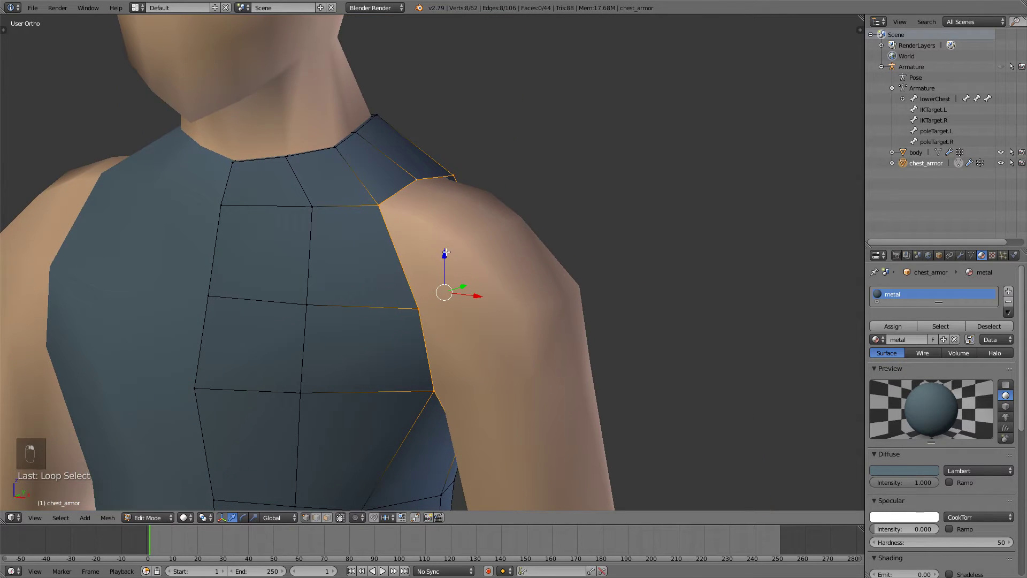
{"action": "key", "text": "e"}
{"action": "right_click", "coordinate": [537, 253]}
{"action": "key", "text": "s"}
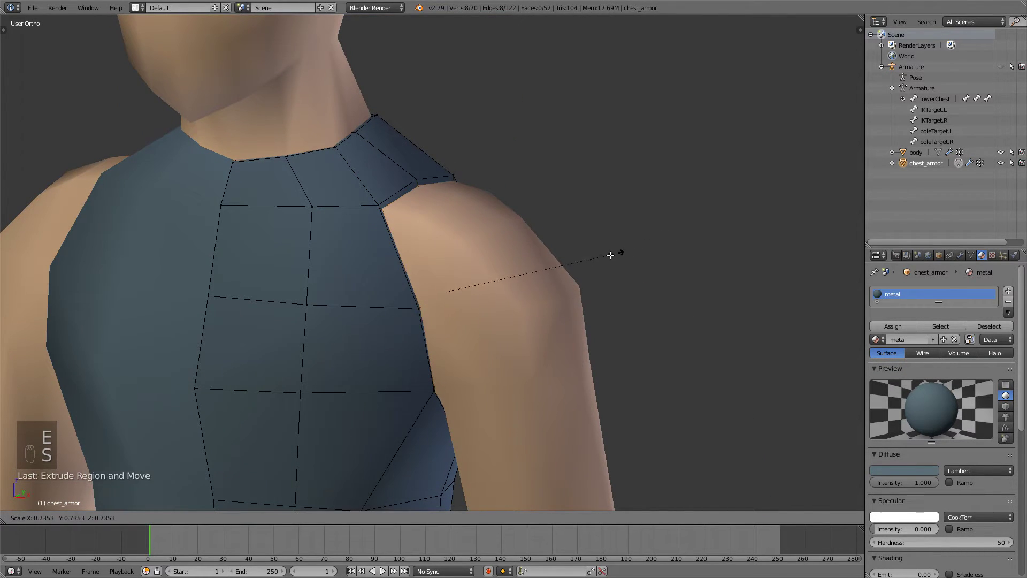
{"action": "left_click", "coordinate": [605, 256]}
{"action": "key", "text": "Tab"}
{"action": "middle_click_drag", "start_coordinate": [452, 227], "coordinate": [435, 223]}
{"action": "middle_click_drag", "start_coordinate": [435, 260], "coordinate": [498, 121], "text": "shift"}
{"action": "scroll", "coordinate": [497, 125], "scroll_direction": "down", "scroll_amount": 5}
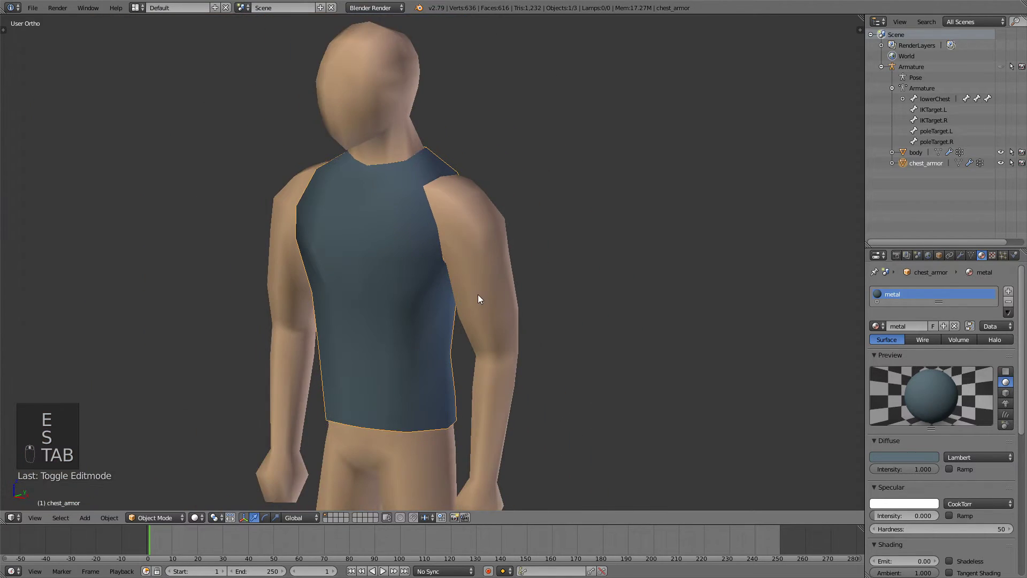
- Select all vertices around the chest armor's bottom hem, extrude them in place and scale the new edge inward
{"action": "middle_click_drag", "start_coordinate": [469, 306], "coordinate": [503, 184], "text": "shift"}
{"action": "key", "text": "KP_1"}
{"action": "key", "text": "Tab"}
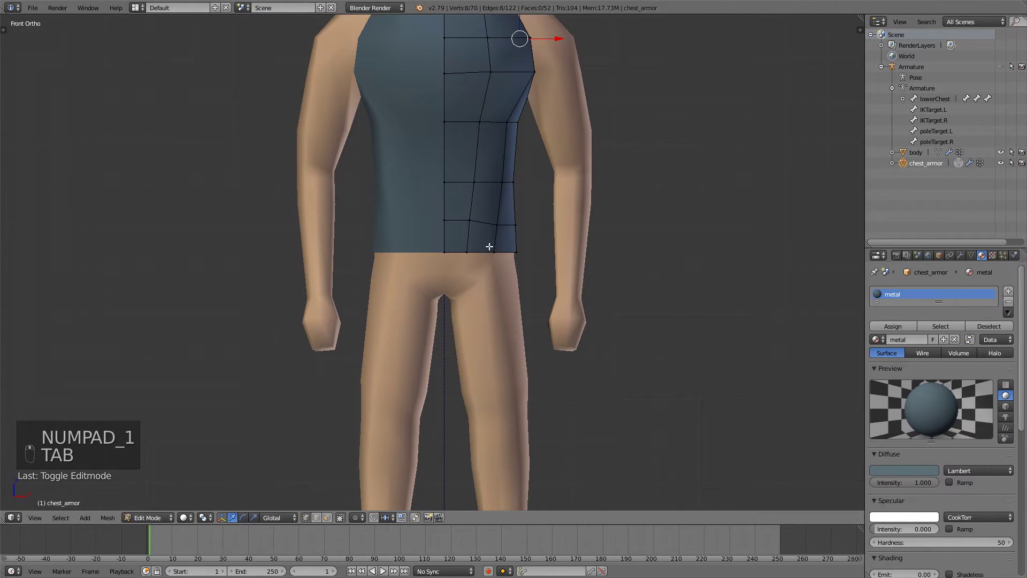
{"action": "right_click", "coordinate": [487, 247]}
{"action": "key", "text": "z"}
{"action": "key", "text": "c"}
{"action": "right_click", "coordinate": [379, 248]}
{"action": "key", "text": "z"}
{"action": "key", "text": "e"}
{"action": "right_click", "coordinate": [584, 237]}
{"action": "mouse_move", "coordinate": [545, 265]}
{"action": "middle_mouse_down"}
{"action": "mouse_move", "coordinate": [556, 244]}
{"action": "mouse_move", "coordinate": [585, 282]}
{"action": "mouse_move", "coordinate": [573, 244]}
{"action": "middle_mouse_up"}
{"action": "key", "text": "s"}
{"action": "left_click", "coordinate": [584, 243]}
{"action": "key", "text": "Tab"}
- Switch to the body mesh and select all front and back forearm faces above the hand in face selection
{"action": "scroll", "coordinate": [586, 281], "scroll_direction": "up", "scroll_amount": 5}
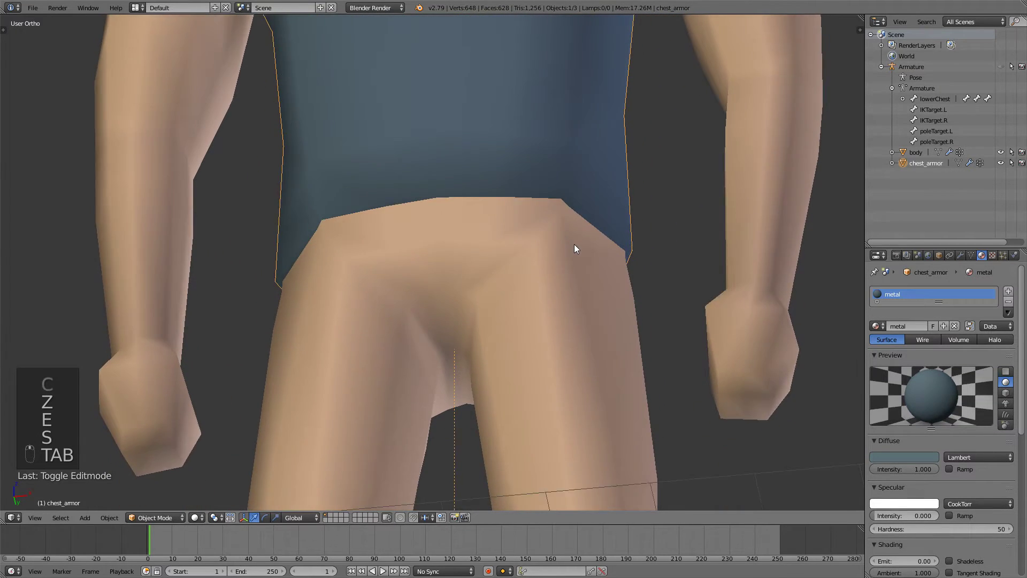
{"action": "scroll", "coordinate": [570, 242], "scroll_direction": "down", "scroll_amount": 1}
{"action": "scroll", "coordinate": [636, 168], "scroll_direction": "down", "scroll_amount": 5}
{"action": "middle_click_drag", "start_coordinate": [595, 132], "coordinate": [604, 195]}
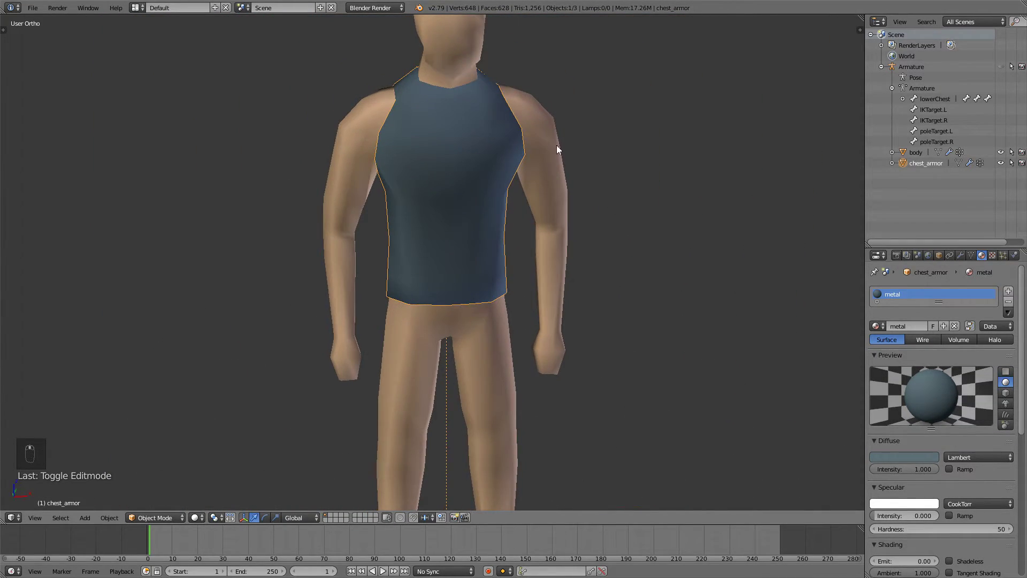
{"action": "right_click", "coordinate": [557, 244]}
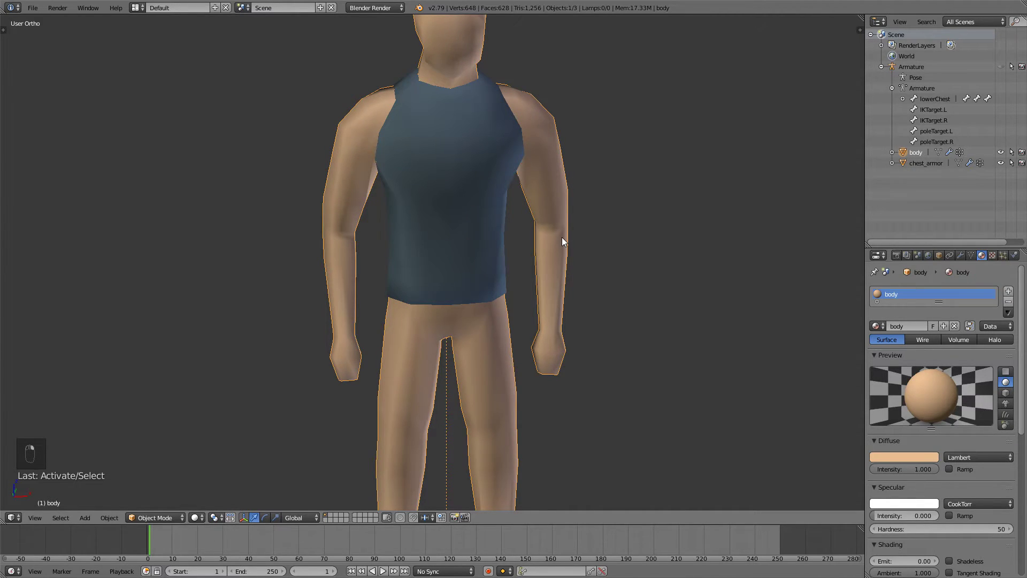
{"action": "key", "text": "KP_1"}
{"action": "key", "text": "Tab"}
{"action": "key", "text": "ctrl+Tab"}
{"action": "key", "text": "z"}
{"action": "key", "text": "c"}
{"action": "left_click_drag", "start_coordinate": [550, 256], "coordinate": [550, 316]}
{"action": "key", "text": "z"}
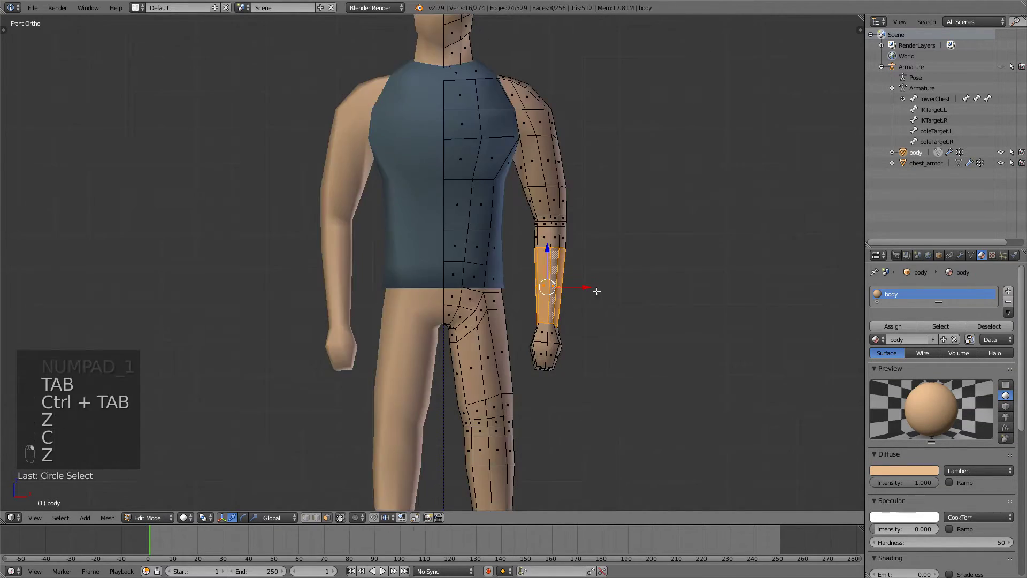
{"action": "key", "text": "e"}
{"action": "right_click", "coordinate": [595, 292]}
{"action": "key", "text": "ctrl+z"}
- Duplicate the selected forearm faces in place and separate them into a new object named wrist_armor
{"action": "key", "text": "shift+d"}
{"action": "right_click", "coordinate": [626, 293]}
{"action": "key", "text": "p"}
{"action": "left_click", "coordinate": [630, 291]}
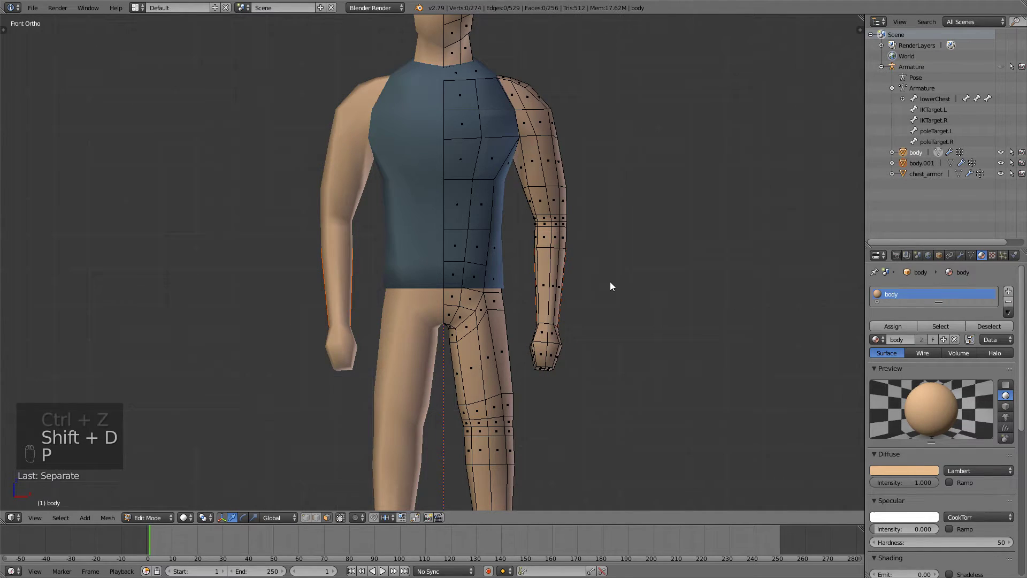
{"action": "key", "text": "Tab"}
{"action": "right_click", "coordinate": [557, 278]}
{"action": "double_click", "coordinate": [925, 163]}
{"action": "type", "text": "wrist_armor"}
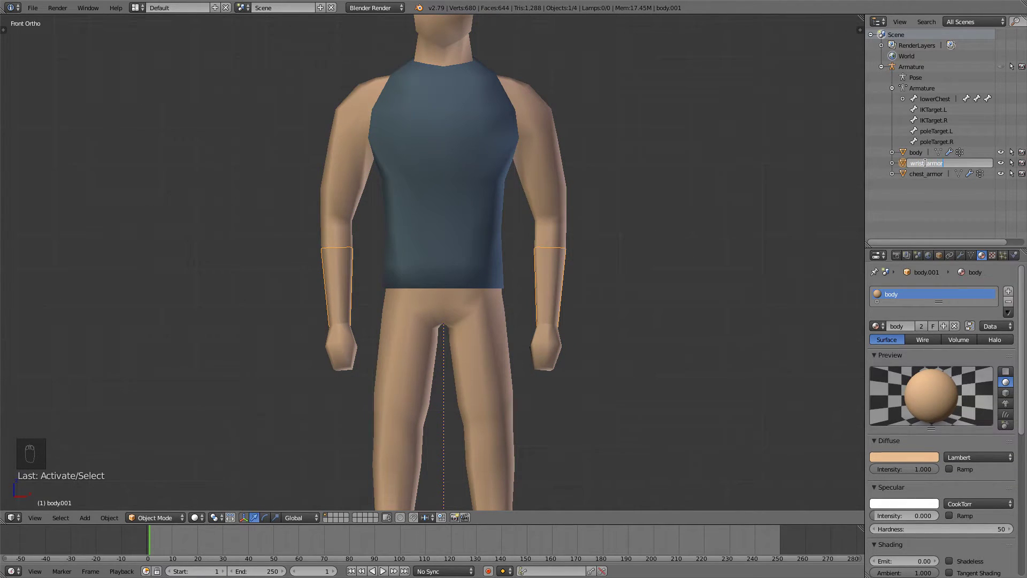
{"action": "key", "text": "Return"}
- Give the wrist armor the metal material and inflate all its faces outward from the forearm with Shrink/Fatten
{"action": "key", "text": "Tab"}
{"action": "key", "text": "a"}
{"action": "key", "text": "a"}
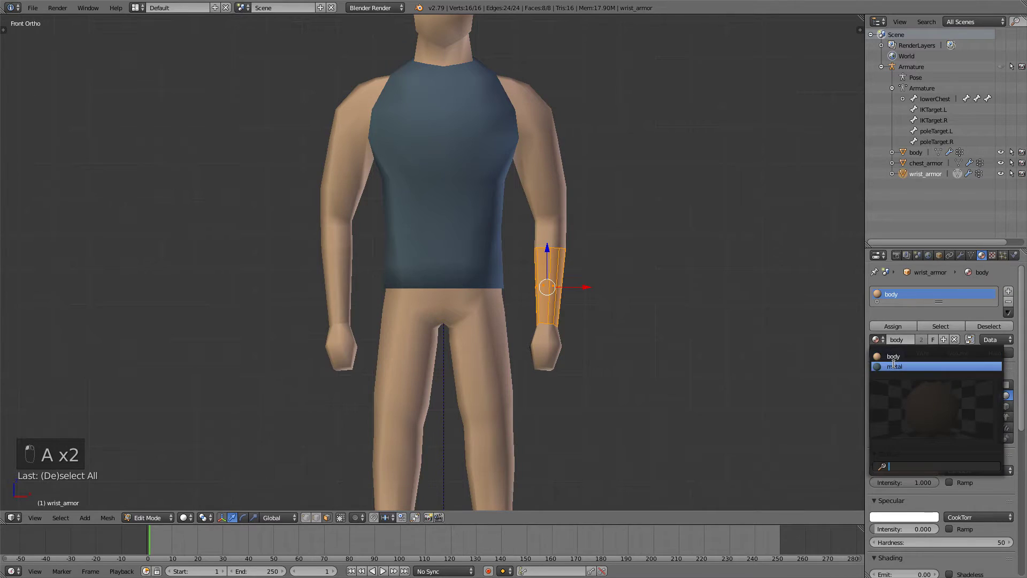
{"action": "key", "text": "alt+s"}
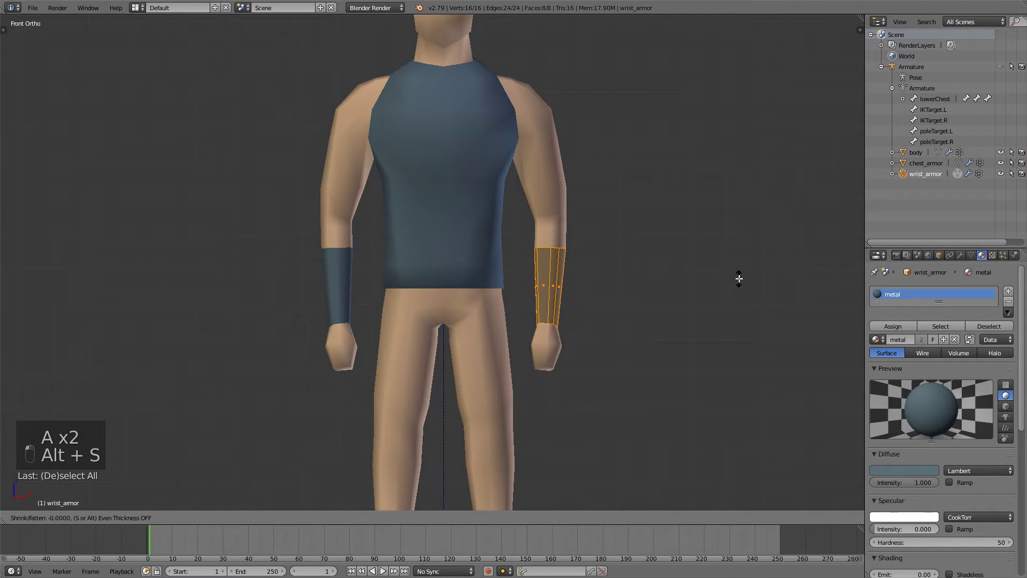
{"action": "left_click", "coordinate": [739, 280]}
{"action": "key", "text": "alt+s"}
{"action": "left_click", "coordinate": [738, 280]}
{"action": "key", "text": "Tab"}
- In vertex selection, select the wrist armor's upper rim, extrude it and scale the new edge inward toward the arm
{"action": "scroll", "coordinate": [675, 260], "scroll_direction": "up", "scroll_amount": 3}
{"action": "key", "text": "Tab"}
{"action": "key", "text": "ctrl+Tab"}
{"action": "left_click", "coordinate": [647, 238]}
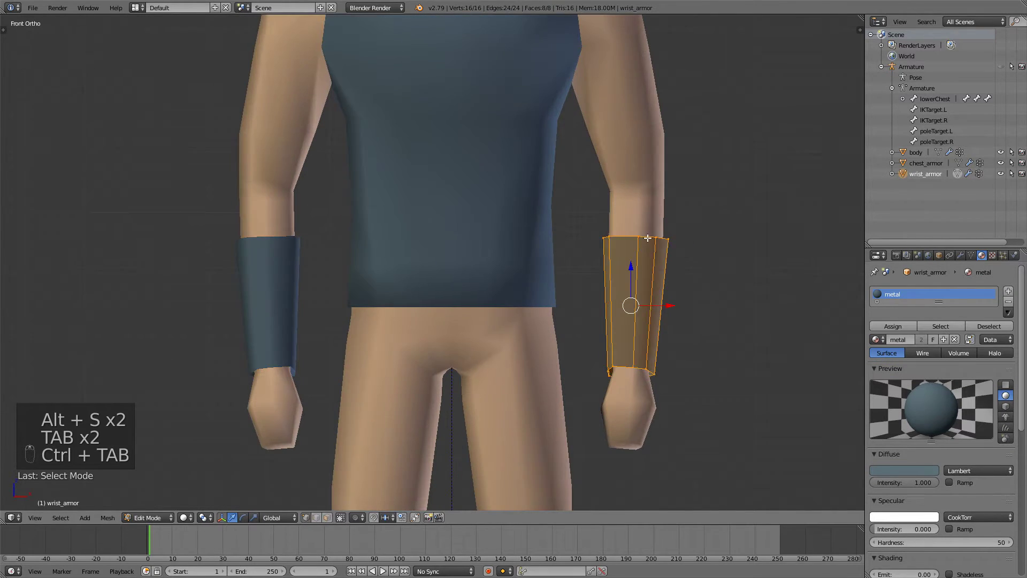
{"action": "middle_click_drag", "start_coordinate": [647, 238], "coordinate": [655, 261]}
{"action": "right_click", "coordinate": [653, 263]}
{"action": "key", "text": "z"}
{"action": "key", "text": "c"}
{"action": "left_click_drag", "start_coordinate": [653, 263], "coordinate": [588, 261]}
{"action": "key", "text": "z"}
{"action": "key", "text": "e"}
{"action": "key", "text": "s"}
- Extrude the wrist armor's lower edge loop, scale it inward, return to Object Mode and deselect everything
{"action": "right_click", "coordinate": [623, 330]}
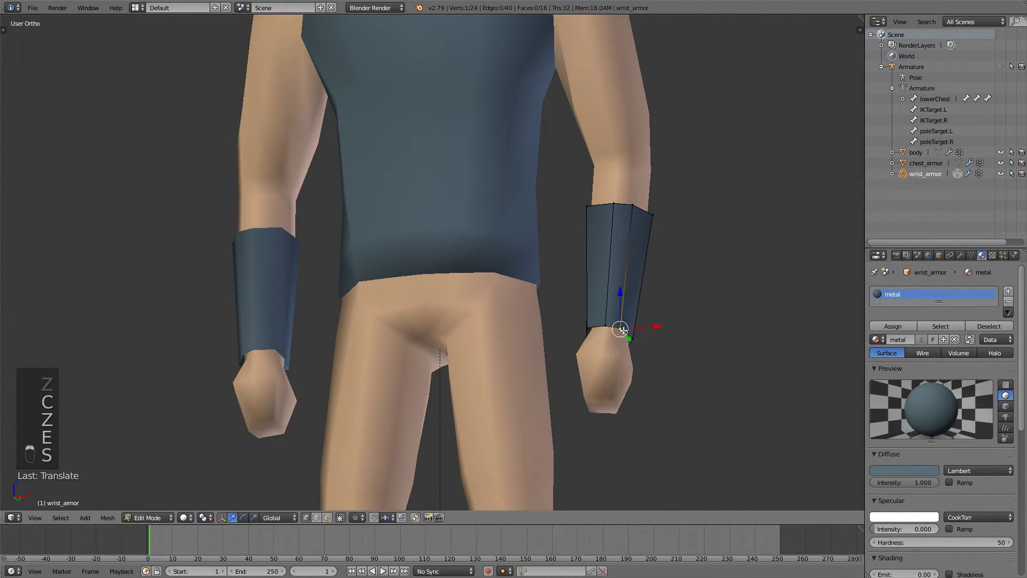
{"action": "right_click", "coordinate": [623, 330], "text": "alt"}
{"action": "key", "text": "e"}
{"action": "key", "text": "s"}
{"action": "left_click", "coordinate": [648, 319]}
{"action": "key", "text": "Tab"}
{"action": "key", "text": "a"}
{"action": "scroll", "coordinate": [646, 300], "scroll_direction": "down", "scroll_amount": 4}
{"action": "middle_click_drag", "start_coordinate": [646, 300], "coordinate": [609, 297]}
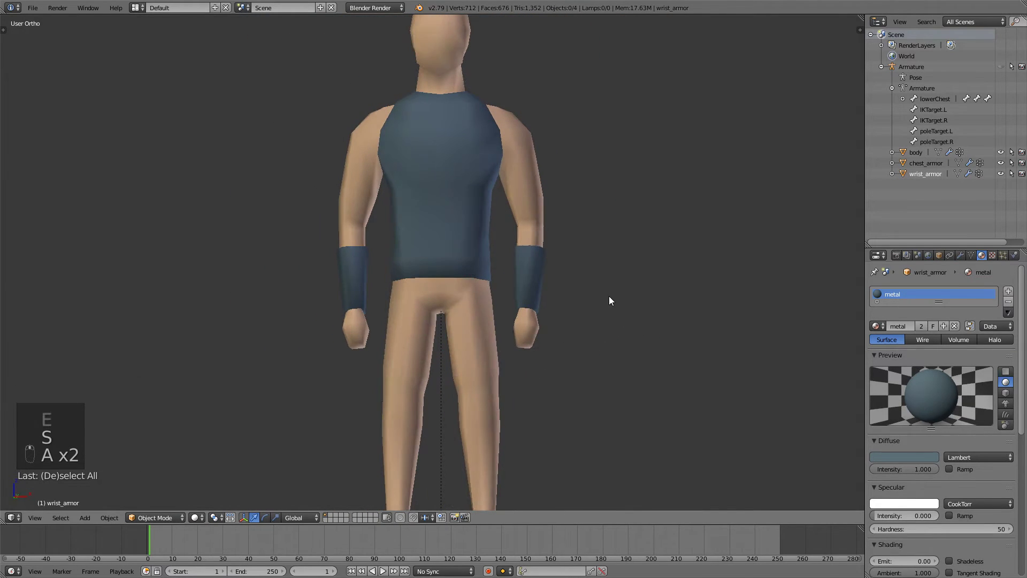
- Switch to the body mesh and select all leg faces from the waist down to the ankle in face selection
{"action": "key", "text": "KP_1"}
{"action": "right_click", "coordinate": [512, 256]}
{"action": "key", "text": "Tab"}
{"action": "key", "text": "ctrl+Tab"}
{"action": "left_click", "coordinate": [473, 246]}
{"action": "right_click", "coordinate": [508, 210]}
{"action": "key", "text": "z"}
{"action": "key", "text": "c"}
{"action": "mouse_move", "coordinate": [476, 208]}
{"action": "left_mouse_down"}
{"action": "mouse_move", "coordinate": [492, 264]}
{"action": "mouse_move", "coordinate": [541, 332]}
{"action": "mouse_move", "coordinate": [486, 408]}
{"action": "left_mouse_up"}
{"action": "key", "text": "z"}
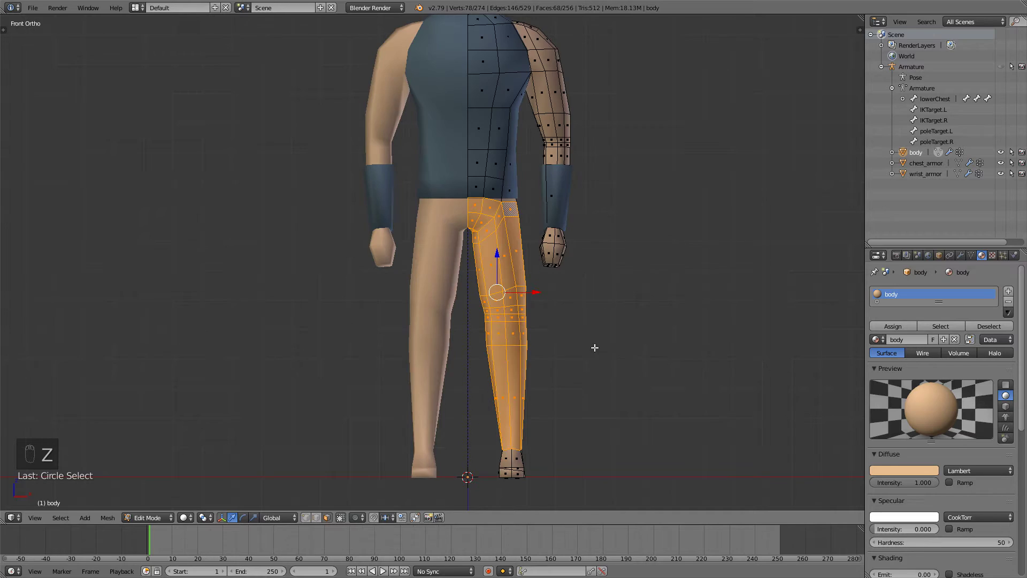
- Duplicate the selected leg faces in place and separate them into a new object named legs_armor
{"action": "key", "text": "shift+d"}
{"action": "right_click", "coordinate": [583, 353]}
{"action": "key", "text": "p"}
{"action": "left_click", "coordinate": [575, 356]}
{"action": "key", "text": "Tab"}
{"action": "double_click", "coordinate": [920, 160]}
{"action": "type", "text": "legs_arm"}
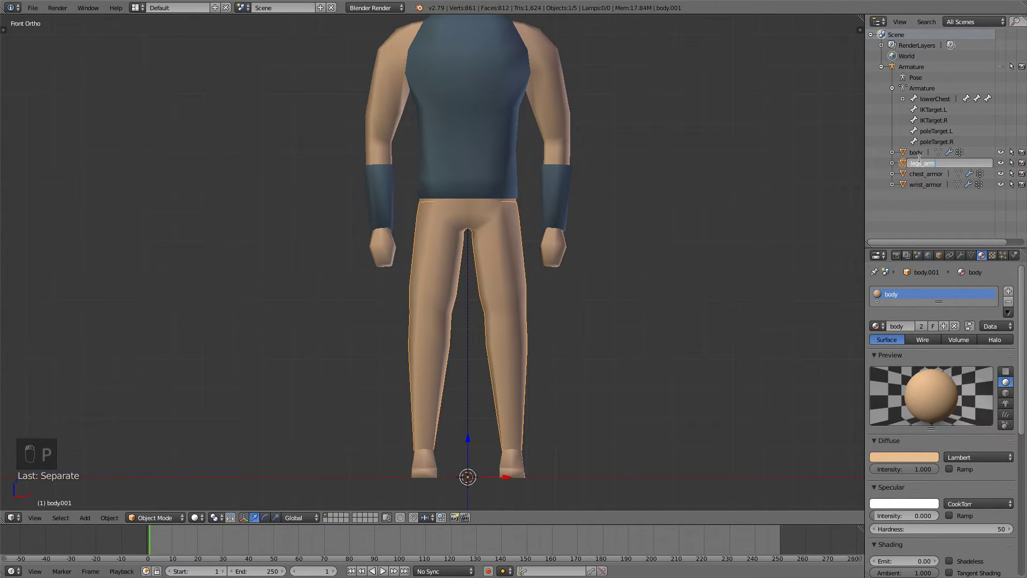
{"action": "type", "text": "or"}
{"action": "key", "text": "Return"}
- Select the entire leg armor mesh and inflate it slightly outward from the legs with Shrink/Fatten
{"action": "key", "text": "Tab"}
{"action": "key", "text": "a"}
{"action": "key", "text": "a"}
{"action": "key", "text": "alt+s"}
{"action": "left_click", "coordinate": [598, 221]}
{"action": "key", "text": "Tab"}
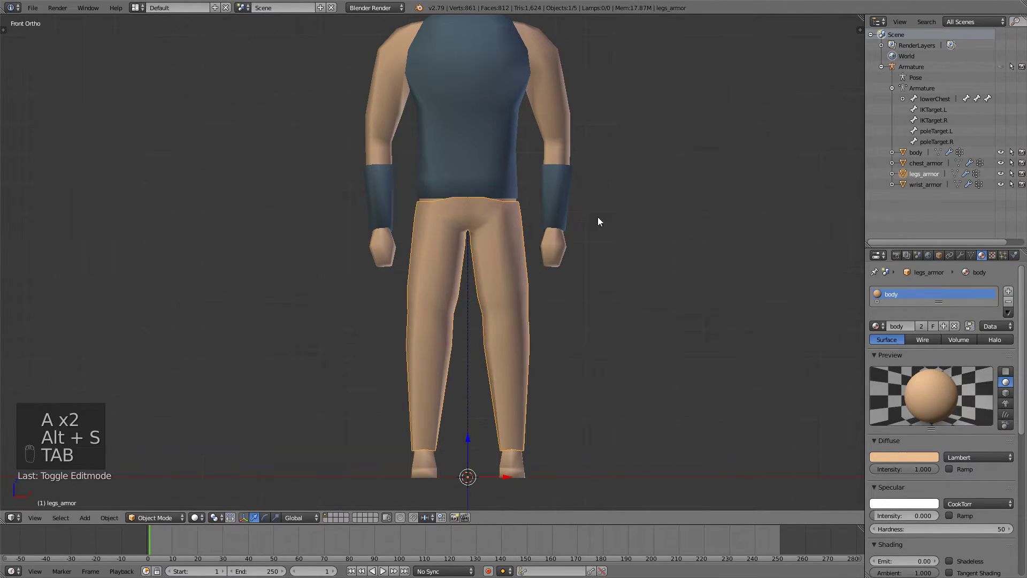
- Switch the leg armor to vertex selection and select all front and back vertices along its waistline
{"action": "key", "text": "ctrl+Tab"}
{"action": "key", "text": "ctrl+Tab"}
{"action": "key", "text": "Tab"}
{"action": "key", "text": "Tab"}
{"action": "key", "text": "ctrl+Tab"}
{"action": "key", "text": "ctrl+shift+Tab"}
{"action": "key", "text": "ctrl+Tab"}
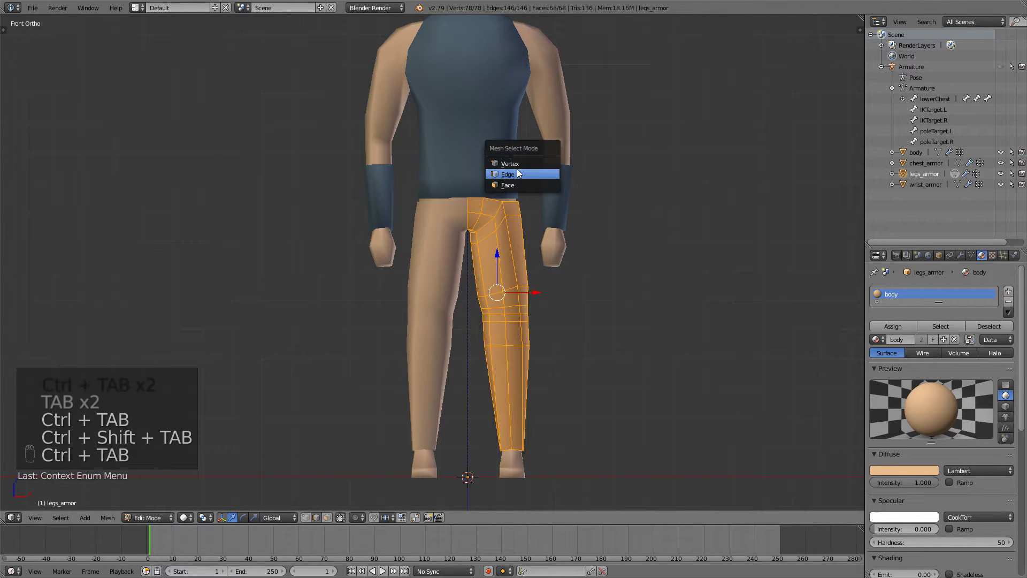
{"action": "left_click", "coordinate": [515, 164]}
{"action": "middle_click_drag", "start_coordinate": [517, 167], "coordinate": [516, 201], "text": "shift"}
{"action": "right_click", "coordinate": [519, 233]}
{"action": "key", "text": "z"}
{"action": "key", "text": "c"}
{"action": "left_click_drag", "start_coordinate": [469, 232], "coordinate": [519, 234]}
{"action": "key", "text": "Escape"}
{"action": "key", "text": "z"}
- Flatten the selected waist vertices by scaling them to 0 along Z, and move them vertically to the chest armor's hem
{"action": "key", "text": "s"}
{"action": "key", "text": "z"}
{"action": "key", "text": "0"}
{"action": "key", "text": "Return"}
{"action": "scroll", "coordinate": [595, 190], "scroll_direction": "up", "scroll_amount": 3}
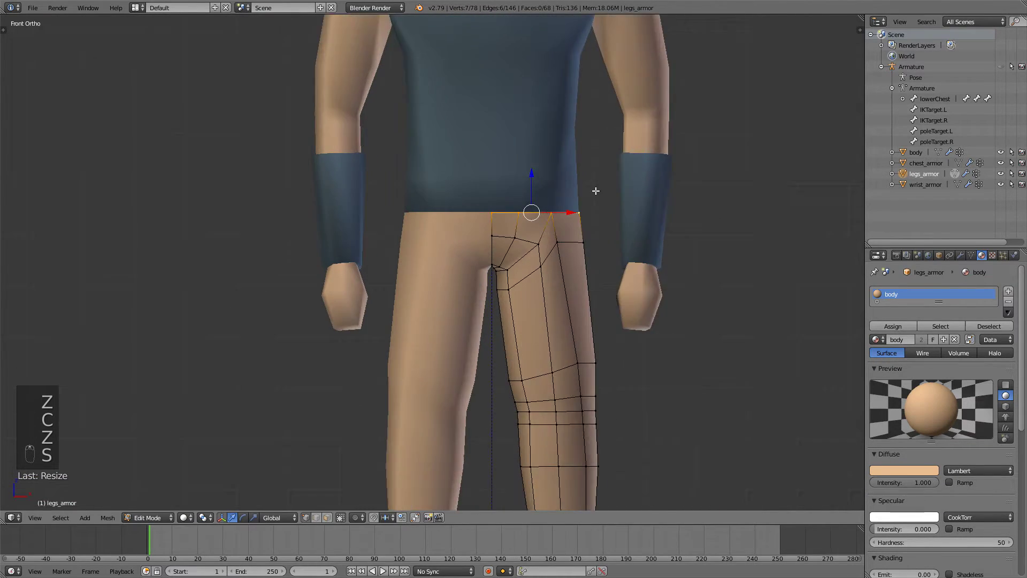
{"action": "scroll", "coordinate": [595, 191], "scroll_direction": "up", "scroll_amount": 2}
{"action": "middle_click_drag", "start_coordinate": [597, 190], "coordinate": [466, 205], "text": "shift"}
{"action": "key", "text": "g"}
{"action": "key", "text": "z"}
{"action": "left_click", "coordinate": [482, 195]}
{"action": "scroll", "coordinate": [482, 195], "scroll_direction": "down", "scroll_amount": 3}
- Return to Object Mode and give the leg armor the metal material
{"action": "key", "text": "Tab"}
{"action": "left_click", "coordinate": [877, 326]}
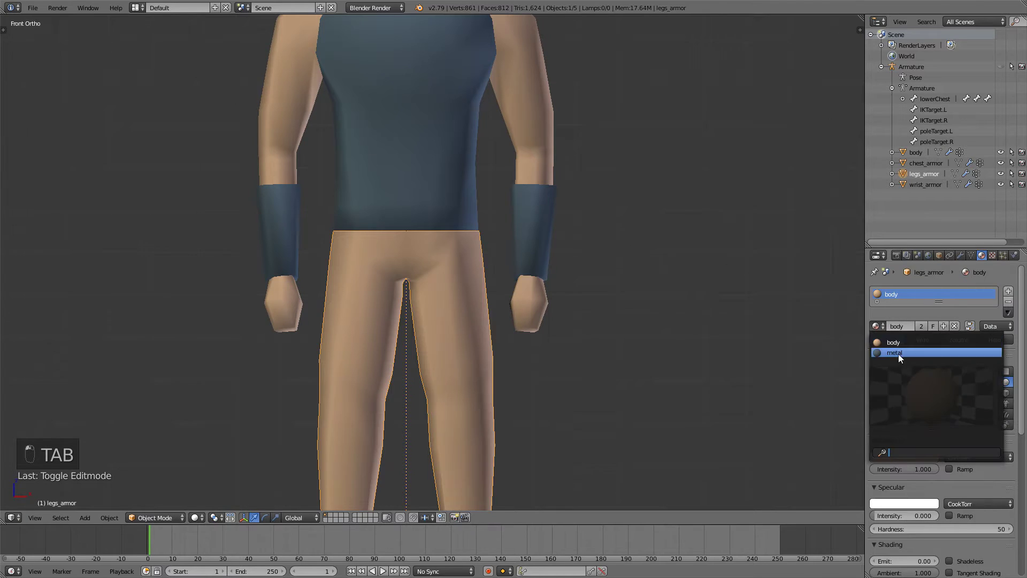
{"action": "left_click", "coordinate": [898, 353]}
{"action": "scroll", "coordinate": [505, 287], "scroll_direction": "down", "scroll_amount": 3}
- Extrude the leg armor's selected waist edge and scale it inward to about 0.82
{"action": "key", "text": "Tab"}
{"action": "scroll", "coordinate": [475, 254], "scroll_direction": "up", "scroll_amount": 3}
{"action": "scroll", "coordinate": [483, 238], "scroll_direction": "up", "scroll_amount": 2}
{"action": "key", "text": "e"}
{"action": "key", "text": "s"}
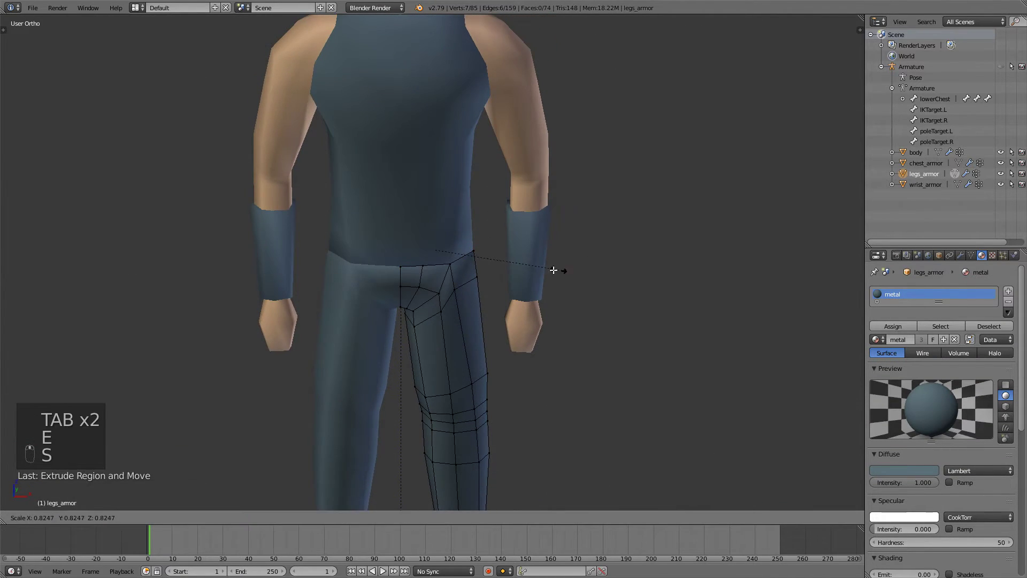
{"action": "left_click", "coordinate": [553, 270]}
- Select the leg armor's ankle edge loop, extrude it and scale it inward to about 0.70
{"action": "scroll", "coordinate": [544, 179], "scroll_direction": "down", "scroll_amount": 3}
{"action": "key", "text": "z"}
{"action": "key", "text": "c"}
{"action": "left_click_drag", "start_coordinate": [500, 386], "coordinate": [486, 387]}
{"action": "key", "text": "z"}
{"action": "key", "text": "e"}
{"action": "key", "text": "s"}
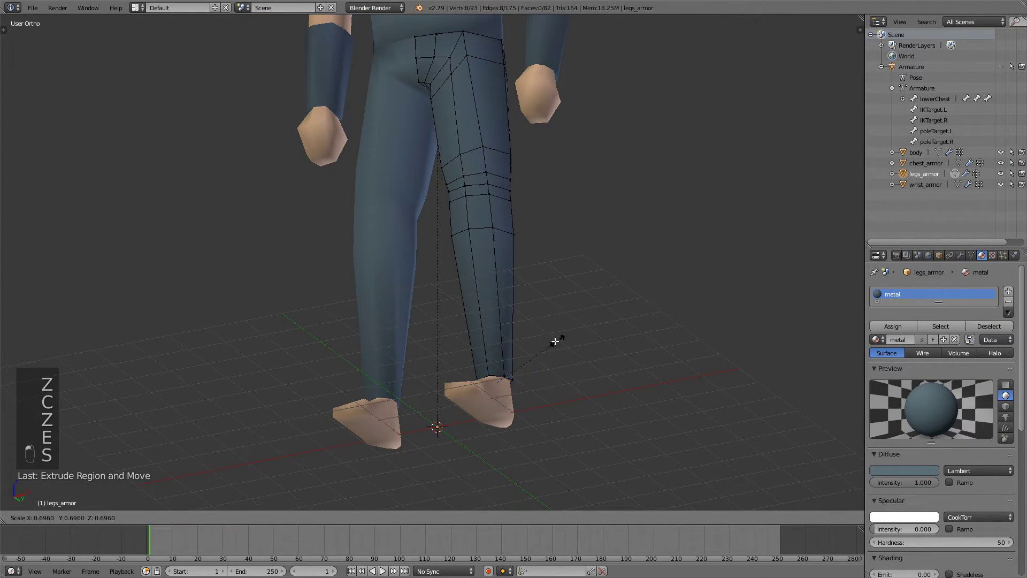
{"action": "left_click", "coordinate": [555, 341]}
{"action": "key", "text": "a"}
{"action": "key", "text": "Tab"}
- Switch the body mesh to face selection and select all front and back faces of the foot
{"action": "key", "text": "a"}
{"action": "right_click", "coordinate": [465, 393]}
{"action": "key", "text": "Tab"}
{"action": "key", "text": "ctrl+Tab"}
{"action": "left_click", "coordinate": [483, 399]}
{"action": "key", "text": "KP_1"}
{"action": "key", "text": "z"}
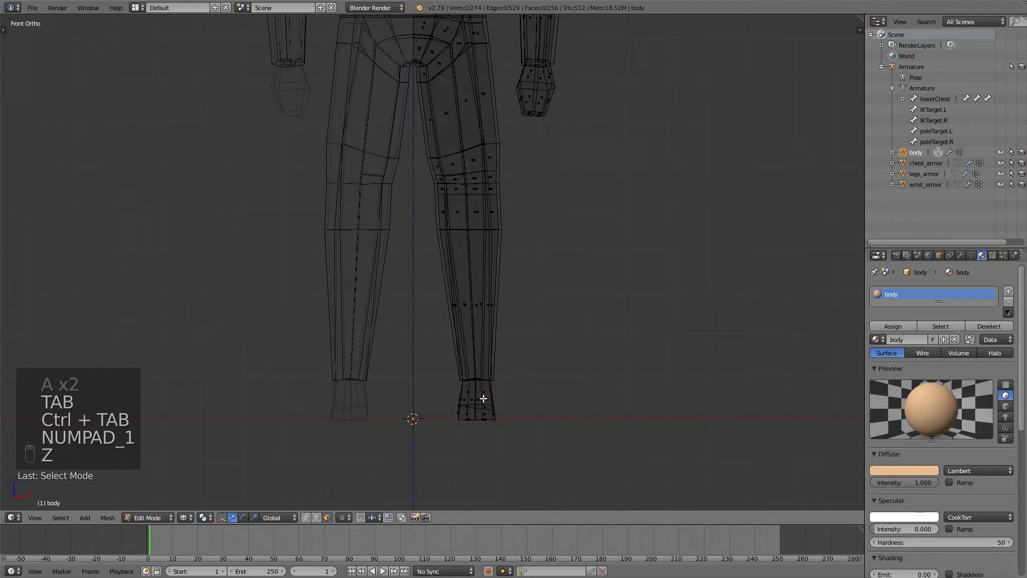
{"action": "key", "text": "c"}
{"action": "left_click_drag", "start_coordinate": [484, 399], "coordinate": [476, 429]}
{"action": "key", "text": "z"}
- Duplicate the selected foot faces, separate them into their own object and name it feet_armor
{"action": "key", "text": "e"}
{"action": "key", "text": "ctrl+z"}
{"action": "key", "text": "shift+d"}
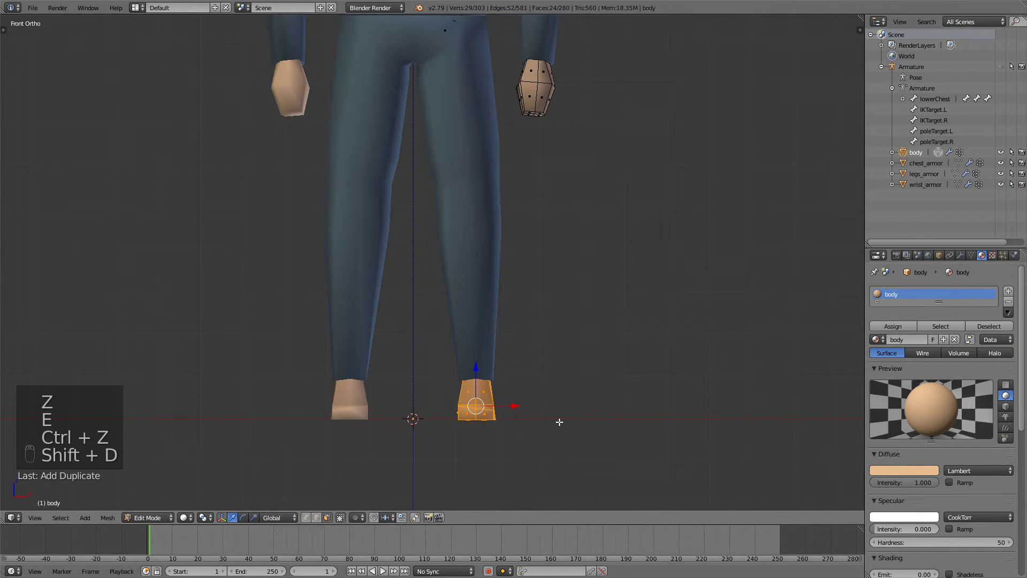
{"action": "key", "text": "p"}
{"action": "left_click", "coordinate": [559, 423]}
{"action": "left_click", "coordinate": [918, 163]}
{"action": "double_click", "coordinate": [918, 163]}
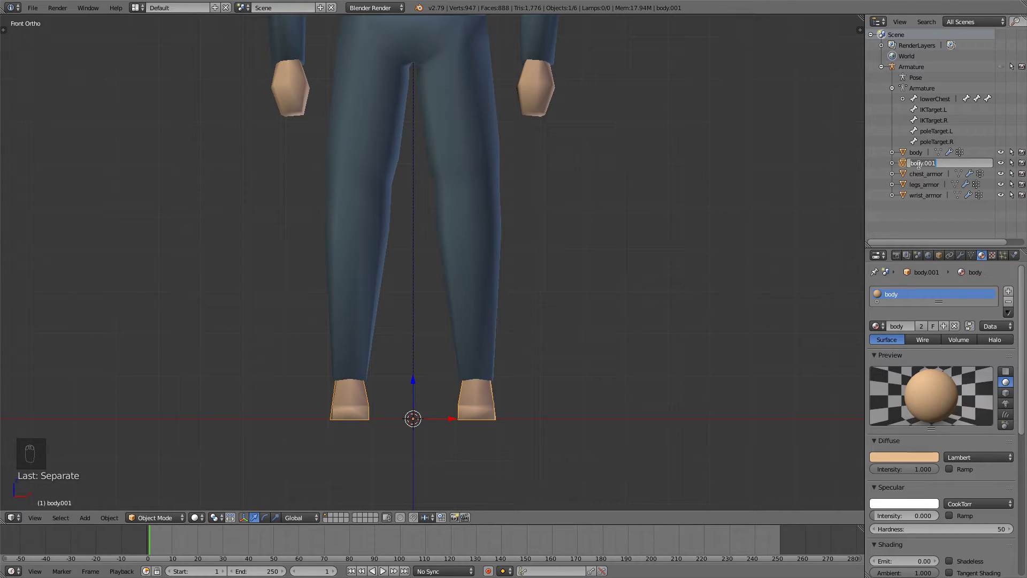
{"action": "type", "text": "feet_armor"}
{"action": "key", "text": "Return"}
- Give the feet armor the metal material and fatten all its faces slightly outward along their normals
{"action": "key", "text": "Tab"}
{"action": "key", "text": "a"}
{"action": "key", "text": "a"}
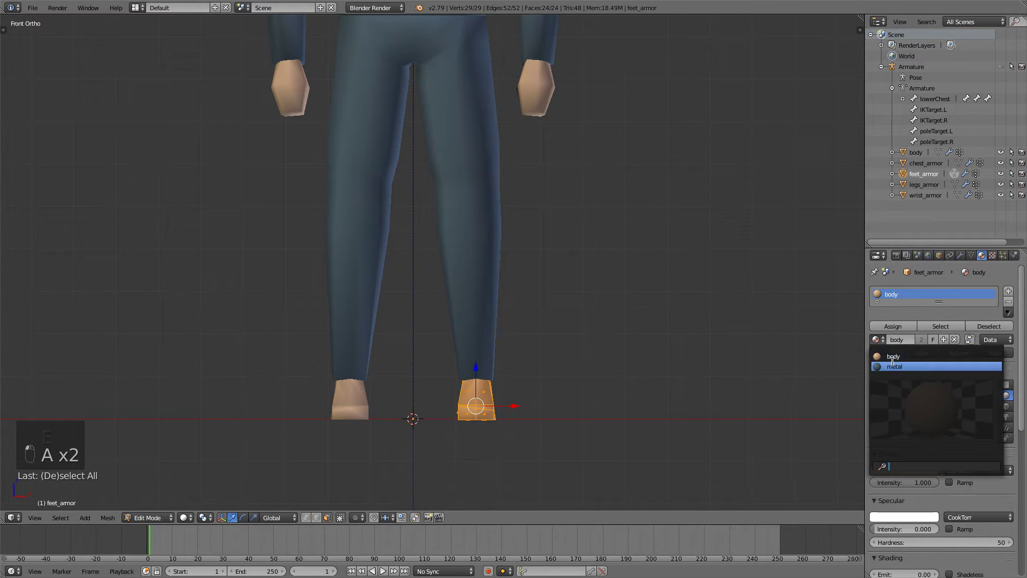
{"action": "left_click", "coordinate": [892, 365]}
{"action": "key", "text": "alt+s"}
{"action": "key", "text": "Tab"}
{"action": "key", "text": "a"}
{"action": "key", "text": "a"}
{"action": "key", "text": "KP_1"}
- Select the feet armor's top edge loop around the ankle and scale it outward to enclose the leg armor
{"action": "key", "text": "Tab"}
{"action": "key", "text": "ctrl+Tab"}
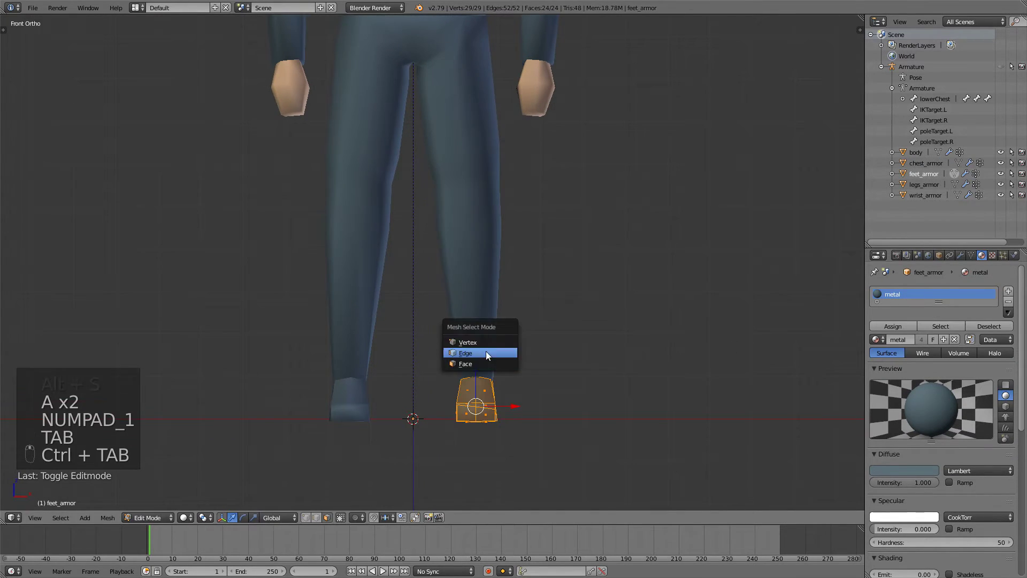
{"action": "left_click", "coordinate": [485, 353]}
{"action": "right_click", "coordinate": [484, 378]}
{"action": "key", "text": "z"}
{"action": "key", "text": "c"}
{"action": "left_click_drag", "start_coordinate": [494, 379], "coordinate": [421, 380]}
{"action": "key", "text": "z"}
{"action": "key", "text": "s"}
{"action": "left_click", "coordinate": [564, 362]}
{"action": "middle_click_drag", "start_coordinate": [575, 366], "coordinate": [534, 382]}
{"action": "key", "text": "s"}
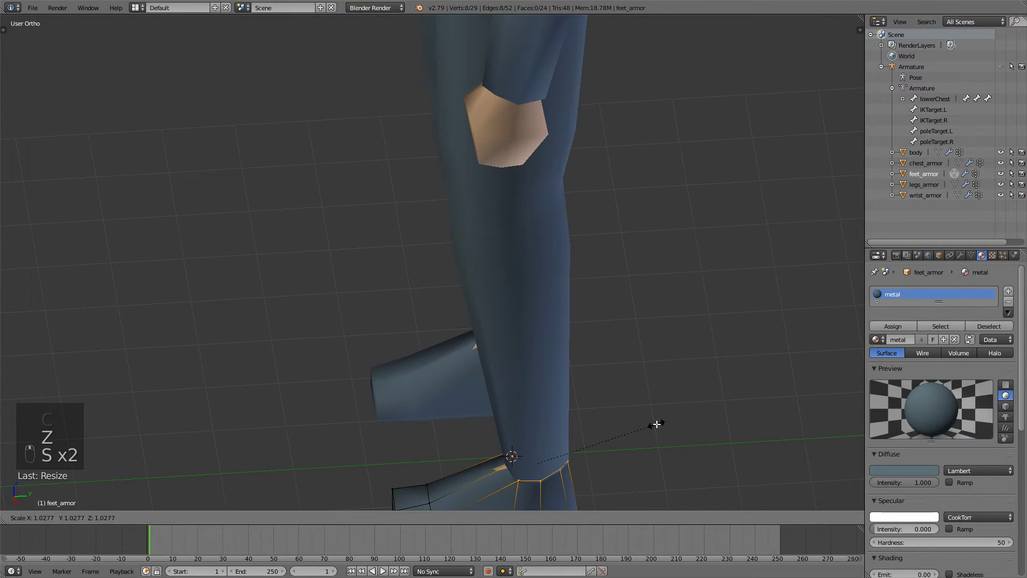
{"action": "left_click", "coordinate": [681, 431]}
- Extrude the feet armor's top edge, scale it inward and return to Object Mode
{"action": "key", "text": "e"}
{"action": "key", "text": "s"}
{"action": "left_click", "coordinate": [627, 445]}
{"action": "key", "text": "Tab"}
- Edit the body mesh and select all front and back faces of the head's upper half
{"action": "scroll", "coordinate": [589, 429], "scroll_direction": "down", "scroll_amount": 3}
{"action": "middle_click_drag", "start_coordinate": [625, 444], "coordinate": [654, 386]}
{"action": "scroll", "coordinate": [655, 386], "scroll_direction": "down", "scroll_amount": 3}
{"action": "key", "text": "KP_1"}
{"action": "scroll", "coordinate": [599, 289], "scroll_direction": "up", "scroll_amount": 5}
{"action": "left_click", "coordinate": [490, 199]}
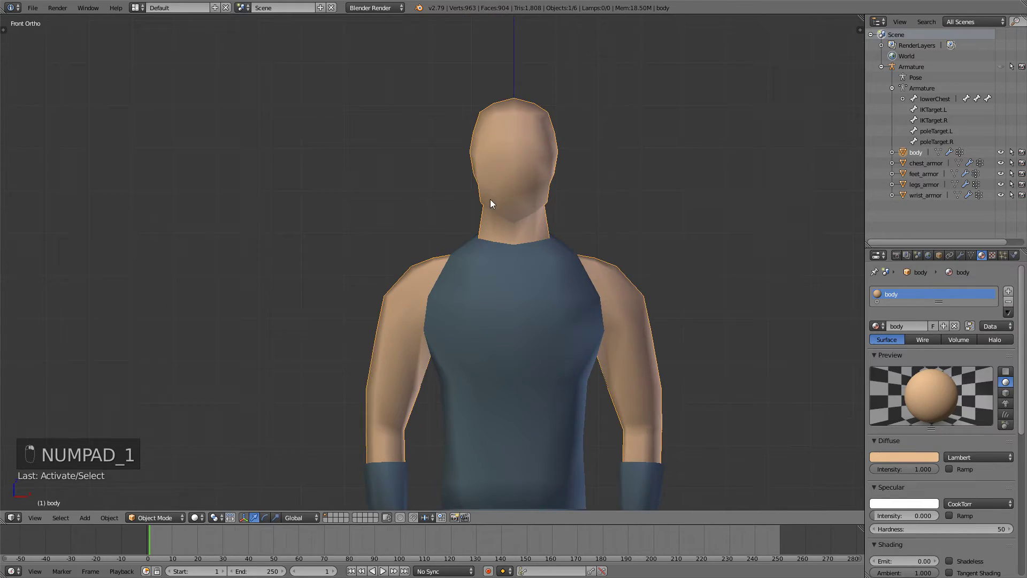
{"action": "key", "text": "Tab"}
{"action": "key", "text": "ctrl+Tab"}
{"action": "left_click", "coordinate": [458, 202]}
{"action": "key", "text": "z"}
{"action": "key", "text": "c"}
{"action": "left_click_drag", "start_coordinate": [484, 157], "coordinate": [494, 190]}
{"action": "key", "text": "z"}
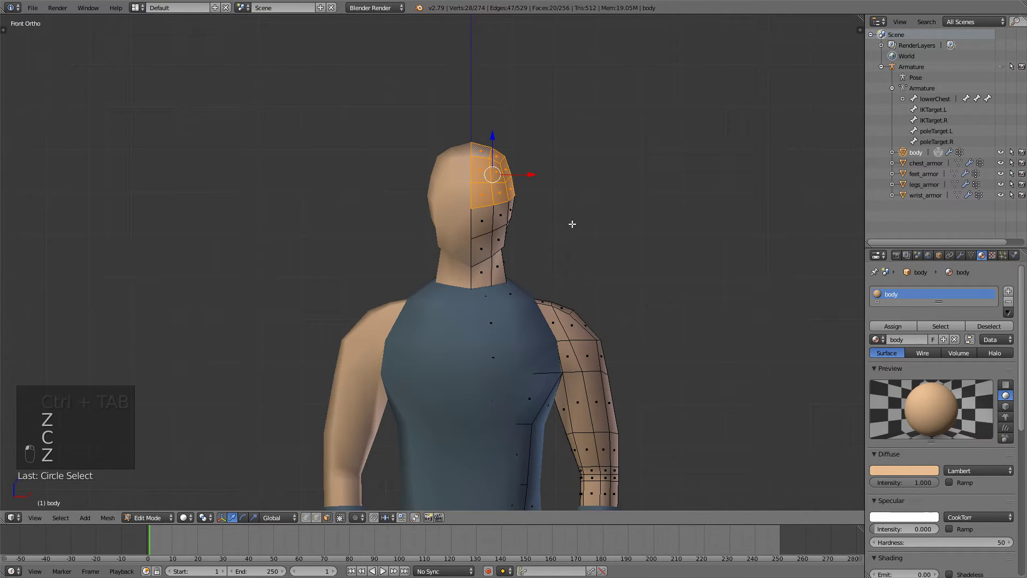
- Duplicate the selected head faces in place, separate them into their own object and name it helmet
{"action": "key", "text": "shift+d"}
{"action": "right_click", "coordinate": [641, 227]}
{"action": "key", "text": "p"}
{"action": "left_click", "coordinate": [641, 227]}
{"action": "left_click", "coordinate": [919, 164]}
{"action": "double_click", "coordinate": [919, 164]}
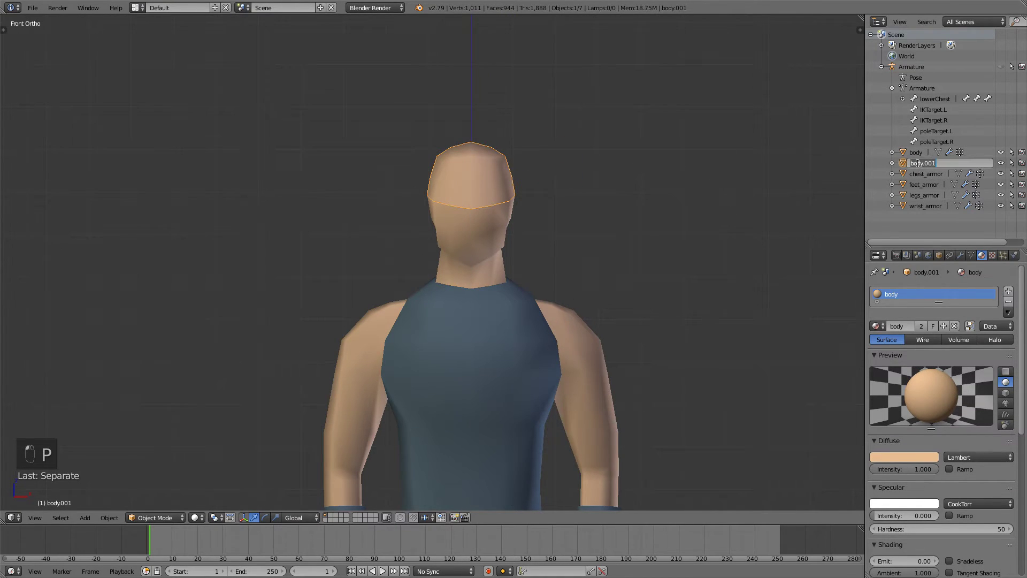
{"action": "type", "text": "helmet"}
{"action": "key", "text": "Return"}
- Give the helmet the metal material and fatten all its faces outward along their normals
{"action": "left_click", "coordinate": [878, 327]}
{"action": "left_click", "coordinate": [897, 352]}
{"action": "key", "text": "Tab"}
{"action": "key", "text": "a"}
{"action": "key", "text": "a"}
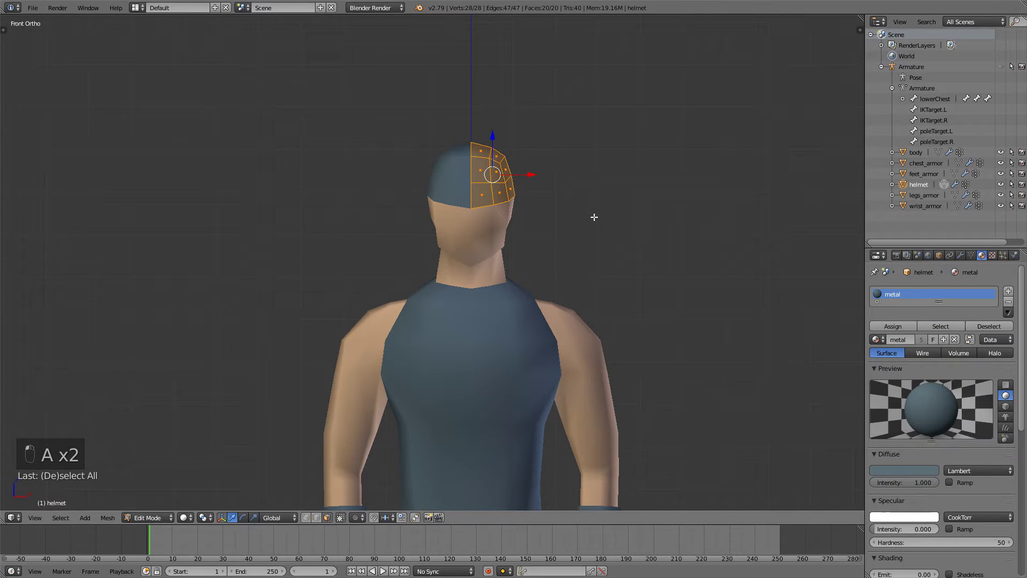
{"action": "key", "text": "alt+s"}
{"action": "left_click", "coordinate": [646, 187]}
- Switch the helmet to vertex selection and raise the front rim vertices and the row above them along Z
{"action": "right_click", "coordinate": [478, 193]}
{"action": "key", "text": "ctrl+Tab"}
{"action": "left_click", "coordinate": [461, 175]}
{"action": "right_click", "coordinate": [468, 201]}
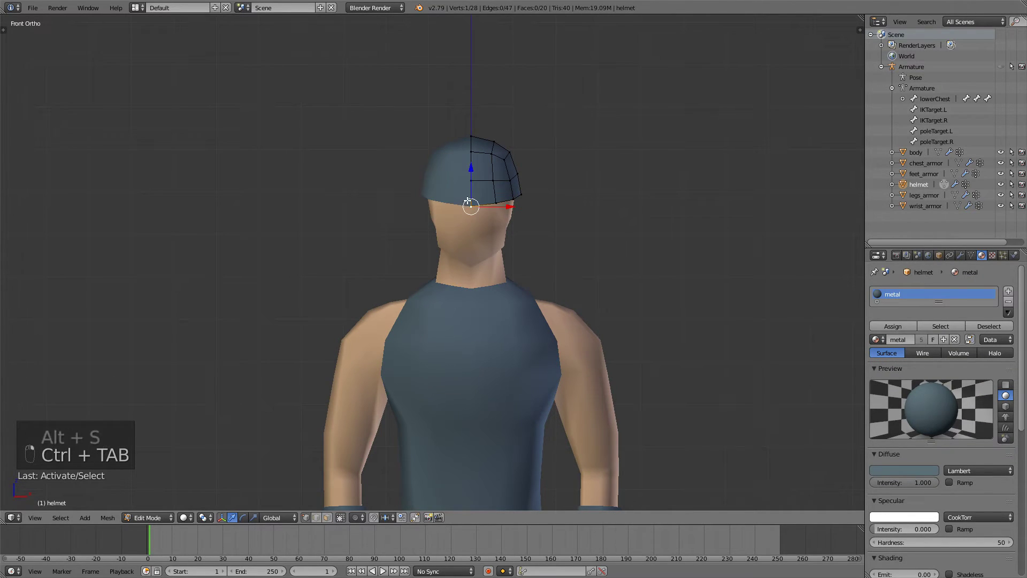
{"action": "right_click", "coordinate": [496, 202], "text": "shift"}
{"action": "key", "text": "g"}
{"action": "key", "text": "z"}
{"action": "left_click", "coordinate": [504, 193]}
{"action": "right_click", "coordinate": [474, 183]}
{"action": "right_click", "coordinate": [494, 183], "text": "shift"}
{"action": "key", "text": "g"}
{"action": "key", "text": "z"}
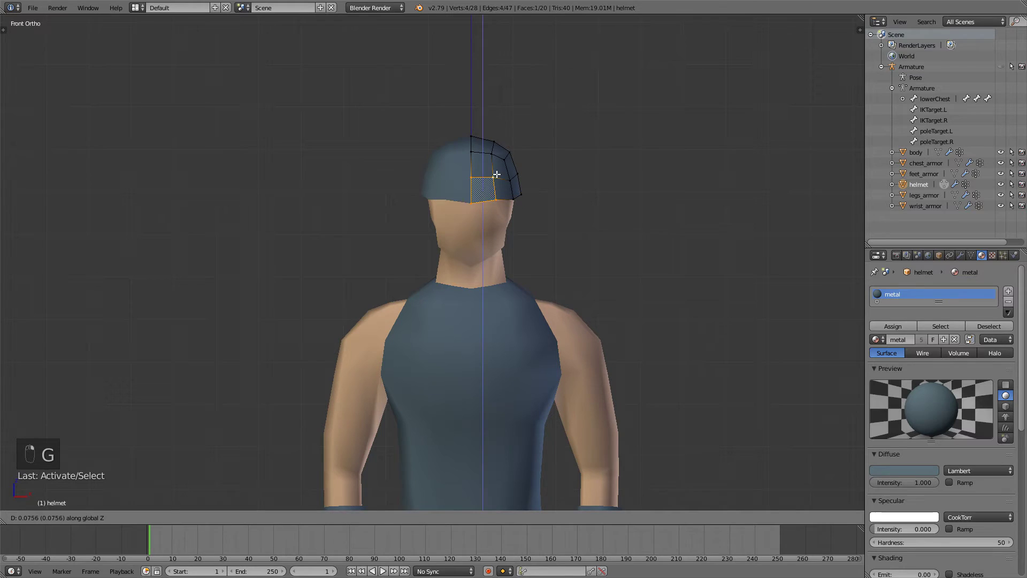
{"action": "left_click", "coordinate": [495, 173]}
- Shape the helmet's brow line by moving individual front rim vertices vertically, then return to Object Mode
{"action": "right_click", "coordinate": [475, 193]}
{"action": "key", "text": "g"}
{"action": "key", "text": "z"}
{"action": "left_click", "coordinate": [483, 178]}
{"action": "right_click", "coordinate": [497, 191]}
{"action": "key", "text": "g"}
{"action": "key", "text": "z"}
{"action": "left_click", "coordinate": [496, 192]}
{"action": "right_click", "coordinate": [475, 191]}
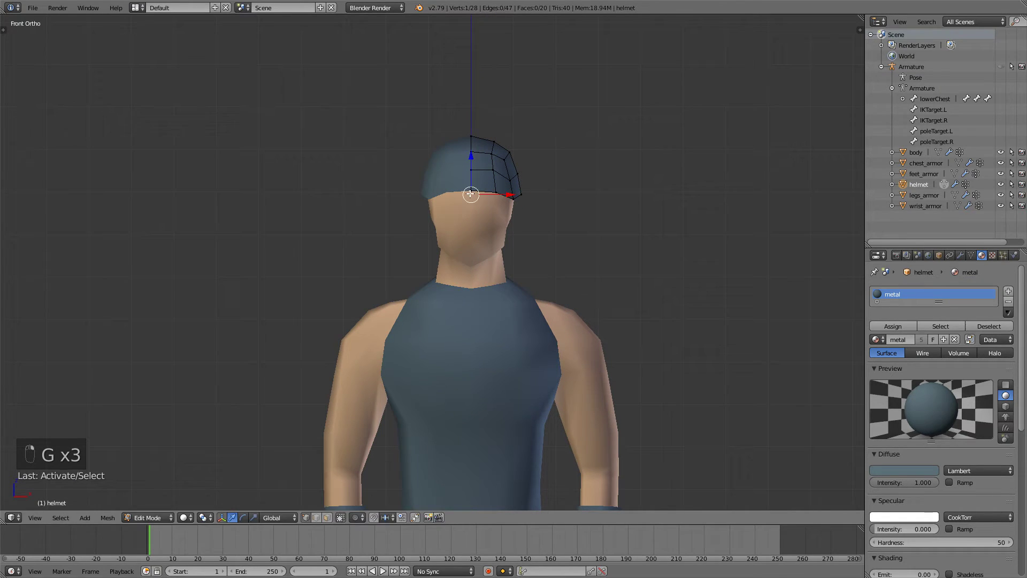
{"action": "key", "text": "g"}
{"action": "key", "text": "z"}
{"action": "left_click", "coordinate": [480, 189]}
{"action": "key", "text": "g"}
{"action": "key", "text": "z"}
{"action": "left_click", "coordinate": [482, 202]}
{"action": "key", "text": "Tab"}
- Select the helmet's rear rim vertices through the mesh in side view and lower them along Z
{"action": "middle_click_drag", "start_coordinate": [483, 202], "coordinate": [394, 209]}
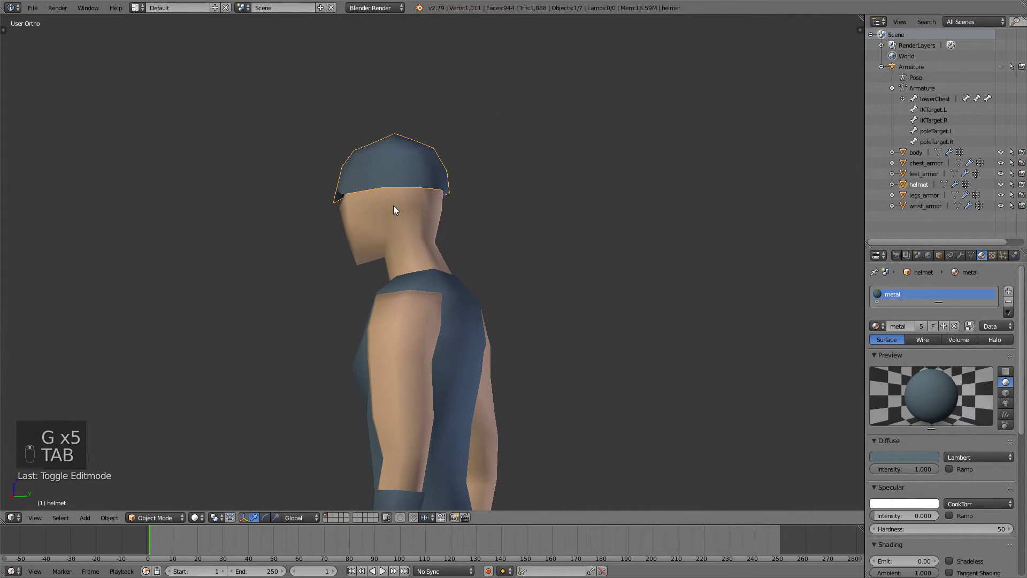
{"action": "key", "text": "Tab"}
{"action": "key", "text": "KP_1"}
{"action": "key", "text": "KP_3"}
{"action": "key", "text": "z"}
{"action": "key", "text": "c"}
{"action": "left_click", "coordinate": [468, 194]}
{"action": "key", "text": "z"}
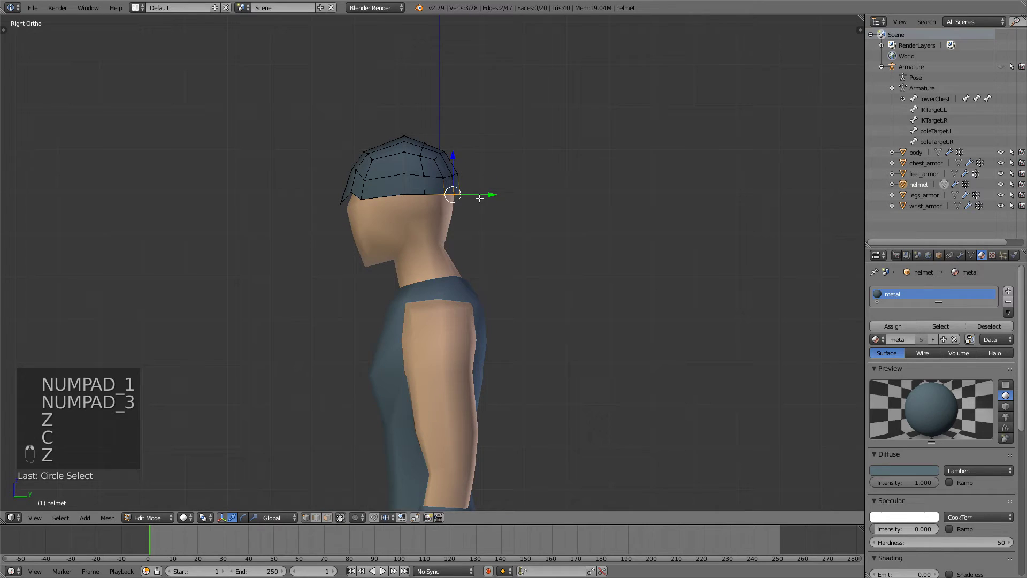
{"action": "key", "text": "g"}
{"action": "key", "text": "z"}
{"action": "left_click", "coordinate": [419, 200]}
{"action": "middle_click_drag", "start_coordinate": [419, 200], "coordinate": [342, 204]}
{"action": "key", "text": "Tab"}
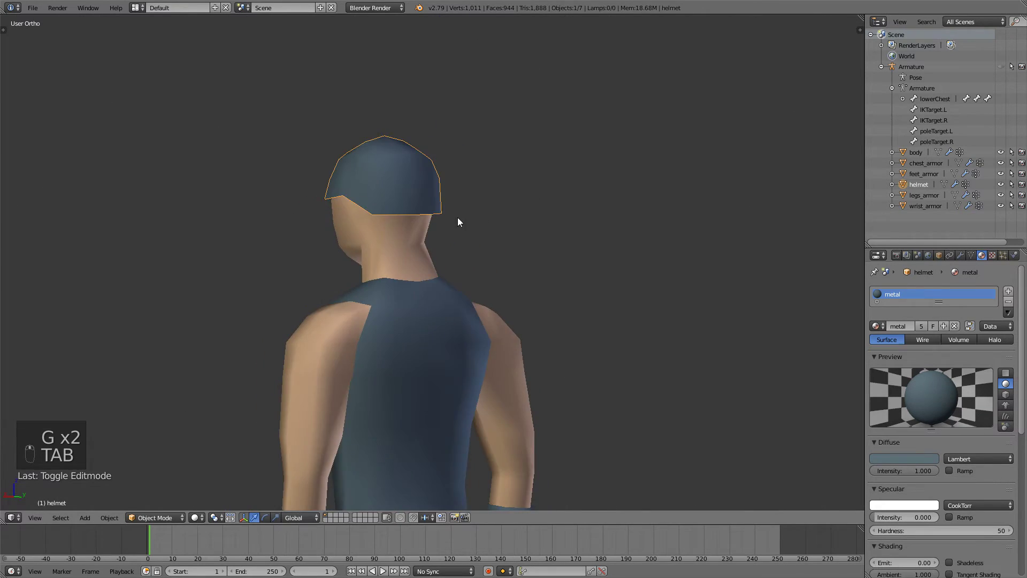
- Select two vertices on the helmet's back rim and lower them further to form a neck guard
{"action": "key", "text": "Tab"}
{"action": "right_click", "coordinate": [411, 214]}
{"action": "right_click", "coordinate": [428, 215], "text": "shift"}
{"action": "key", "text": "g"}
{"action": "key", "text": "z"}
{"action": "left_click", "coordinate": [428, 224]}
{"action": "key", "text": "g"}
{"action": "left_click", "coordinate": [431, 225]}
{"action": "middle_click_drag", "start_coordinate": [431, 224], "coordinate": [575, 230]}
{"action": "key", "text": "Tab"}
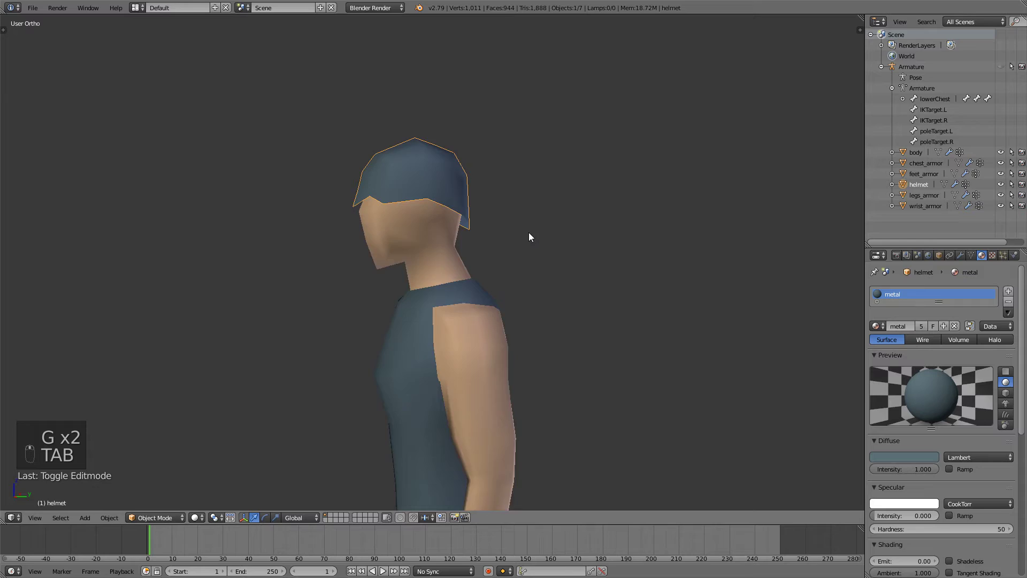
- Select the helmet's whole rim, extrude it and scale it inward
{"action": "key", "text": "Tab"}
{"action": "key", "text": "a"}
{"action": "key", "text": "a"}
{"action": "key", "text": "a"}
{"action": "right_click", "coordinate": [490, 192], "text": "alt"}
{"action": "key", "text": "e"}
{"action": "key", "text": "s"}
{"action": "key", "text": "Tab"}
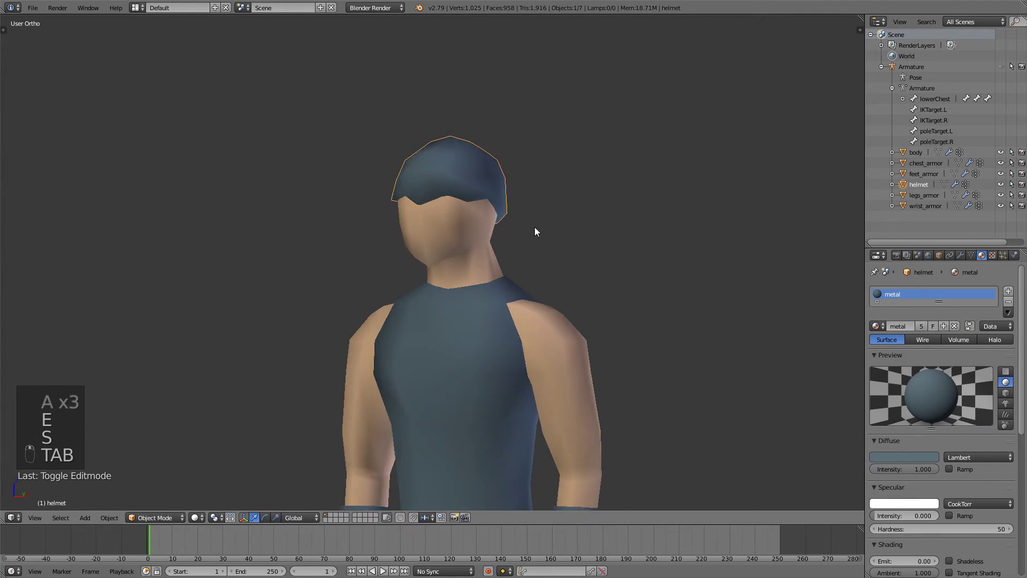
- Select the helmet's side rim vertices through the mesh in front view, adjust their height along Z, and return to Object Mode
{"action": "key", "text": "KP_1"}
{"action": "key", "text": "Tab"}
{"action": "right_click", "coordinate": [561, 199]}
{"action": "key", "text": "z"}
{"action": "key", "text": "c"}
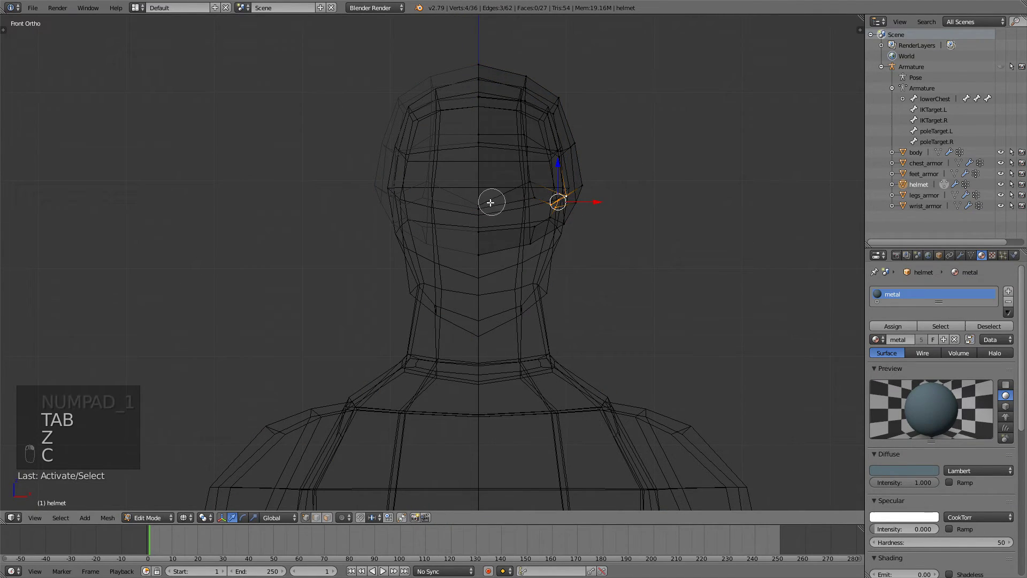
{"action": "left_click_drag", "start_coordinate": [484, 203], "coordinate": [563, 199]}
{"action": "right_click", "coordinate": [564, 200]}
{"action": "right_click", "coordinate": [548, 209], "text": "shift"}
{"action": "mouse_move", "coordinate": [568, 201]}
{"action": "middle_mouse_down"}
{"action": "mouse_move", "coordinate": [545, 207]}
{"action": "mouse_move", "coordinate": [613, 221]}
{"action": "mouse_move", "coordinate": [466, 250]}
{"action": "mouse_move", "coordinate": [435, 193]}
{"action": "mouse_move", "coordinate": [532, 211]}
{"action": "middle_mouse_up"}
{"action": "key", "text": "z"}
{"action": "key", "text": "g"}
{"action": "key", "text": "z"}
{"action": "left_click", "coordinate": [566, 201]}
{"action": "key", "text": "Tab"}
{"action": "key", "text": "a"}
{"action": "key", "text": "a"}
- Try to reposition individual helmet vertices freehand, undo the moves and clear the selection
{"action": "scroll", "coordinate": [578, 225], "scroll_direction": "down", "scroll_amount": 6}
{"action": "scroll", "coordinate": [466, 250], "scroll_direction": "down", "scroll_amount": 1}
{"action": "scroll", "coordinate": [423, 171], "scroll_direction": "up", "scroll_amount": 4}
{"action": "key", "text": "Tab"}
{"action": "right_click", "coordinate": [401, 142]}
{"action": "key", "text": "g"}
{"action": "left_click", "coordinate": [426, 163]}
{"action": "key", "text": "g"}
{"action": "right_click", "coordinate": [426, 165]}
{"action": "key", "text": "g"}
{"action": "key", "text": "ctrl+z"}
{"action": "key", "text": "ctrl+z"}
{"action": "key", "text": "ctrl+z"}
{"action": "key", "text": "a"}
- Leave the helmet mesh, set the body mesh to face selection in Edit Mode, and return to Object Mode
{"action": "key", "text": "KP_1"}
{"action": "scroll", "coordinate": [580, 252], "scroll_direction": "down", "scroll_amount": 2}
{"action": "scroll", "coordinate": [573, 248], "scroll_direction": "down", "scroll_amount": 3}
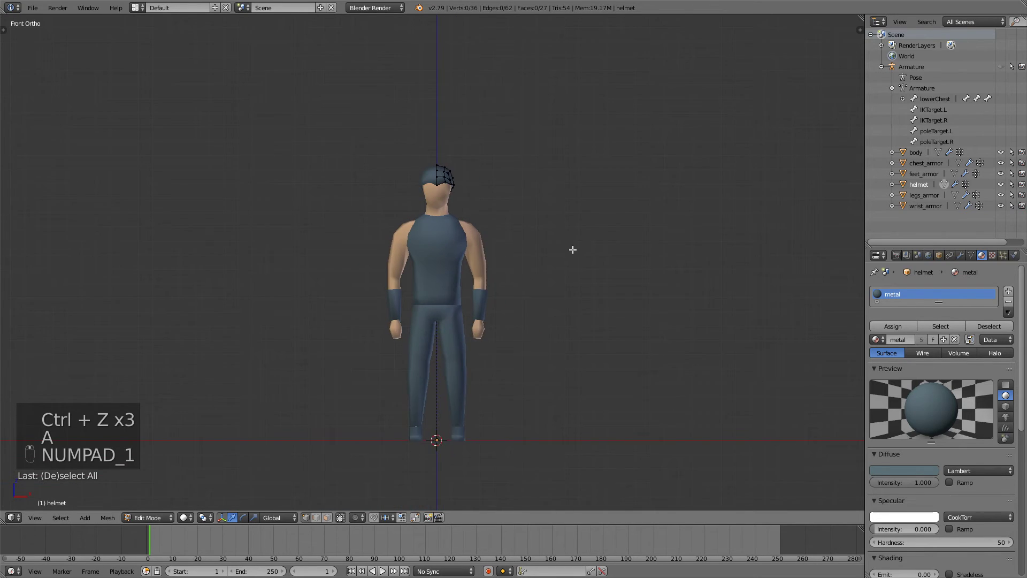
{"action": "scroll", "coordinate": [573, 248], "scroll_direction": "up", "scroll_amount": 4}
{"action": "key", "text": "Tab"}
{"action": "right_click", "coordinate": [533, 232]}
{"action": "key", "text": "Tab"}
{"action": "key", "text": "ctrl+Tab"}
{"action": "left_click", "coordinate": [518, 257]}
{"action": "scroll", "coordinate": [540, 238], "scroll_direction": "up", "scroll_amount": 2}
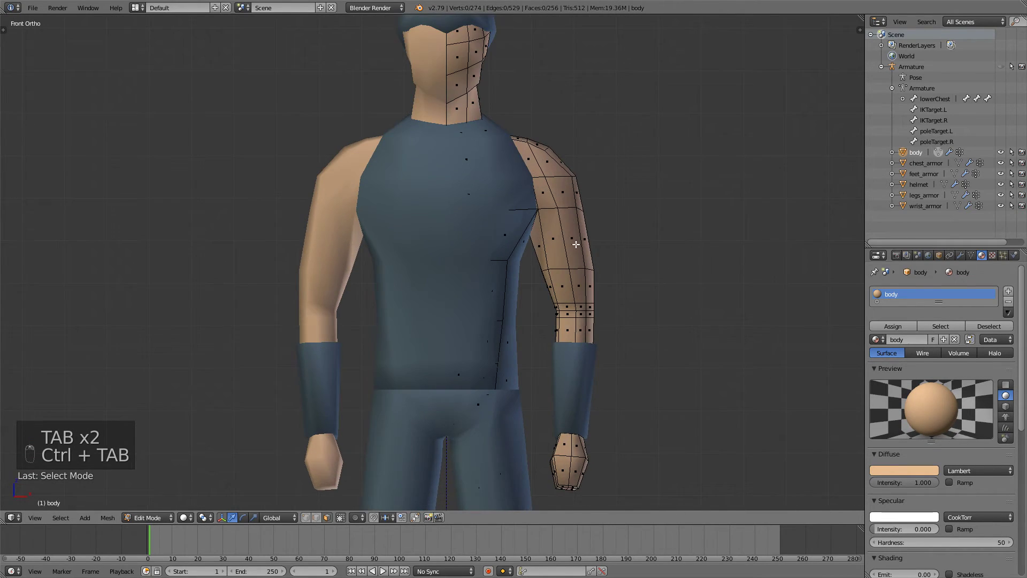
{"action": "scroll", "coordinate": [572, 244], "scroll_direction": "down", "scroll_amount": 2}
{"action": "key", "text": "Tab"}
{"action": "scroll", "coordinate": [566, 246], "scroll_direction": "down", "scroll_amount": 1}
- Examine the helmet, the body's shoulder faces and the overall armor fit from the front and at an angle
{"action": "right_click", "coordinate": [464, 95]}
{"action": "middle_click_drag", "start_coordinate": [563, 210], "coordinate": [581, 151], "text": "shift"}
{"action": "key", "text": "Tab"}
{"action": "scroll", "coordinate": [580, 152], "scroll_direction": "down", "scroll_amount": 2}
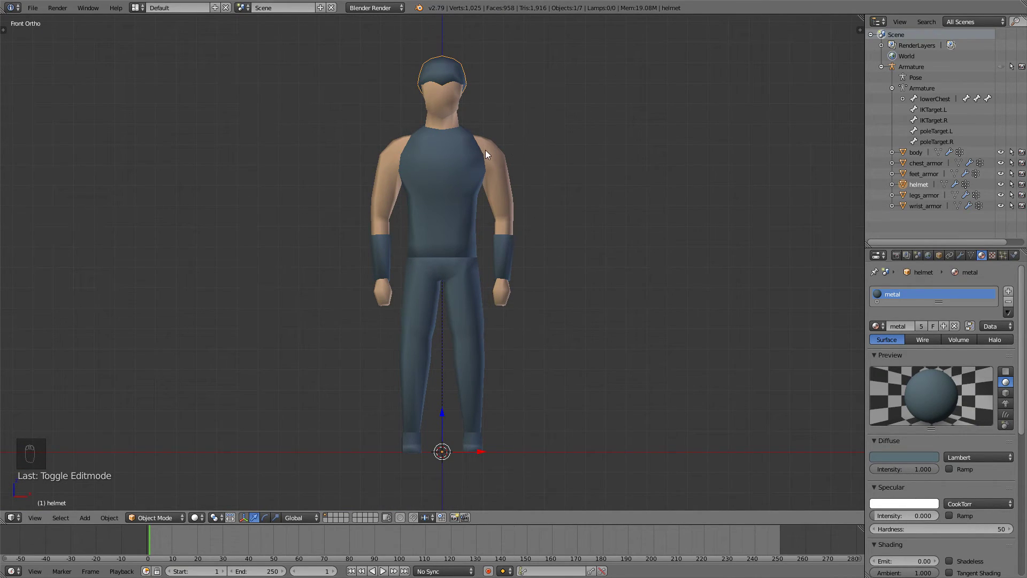
{"action": "scroll", "coordinate": [466, 186], "scroll_direction": "up", "scroll_amount": 3}
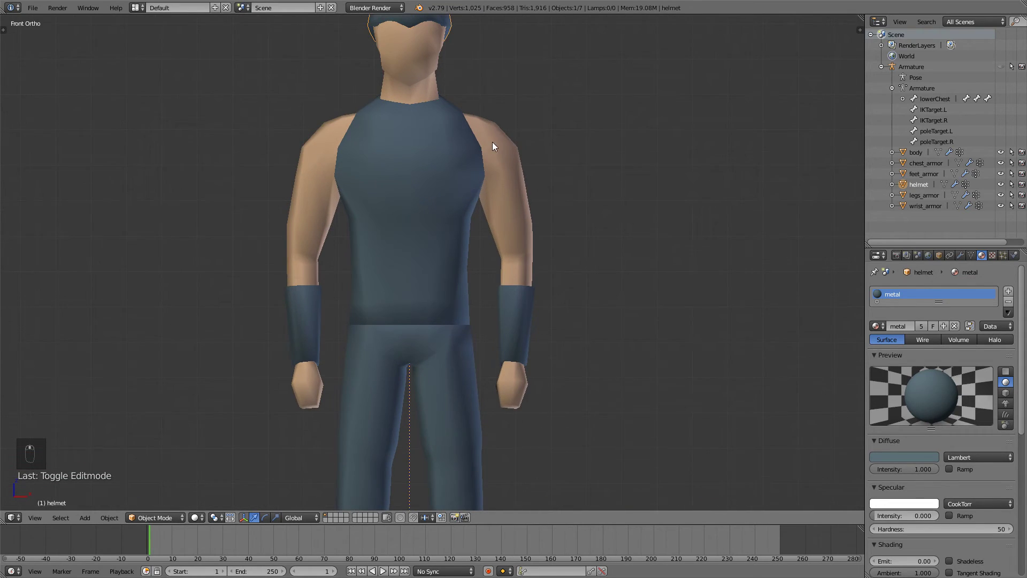
{"action": "middle_click_drag", "start_coordinate": [492, 142], "coordinate": [479, 149], "text": "shift"}
{"action": "right_click", "coordinate": [478, 153]}
{"action": "key", "text": "Tab"}
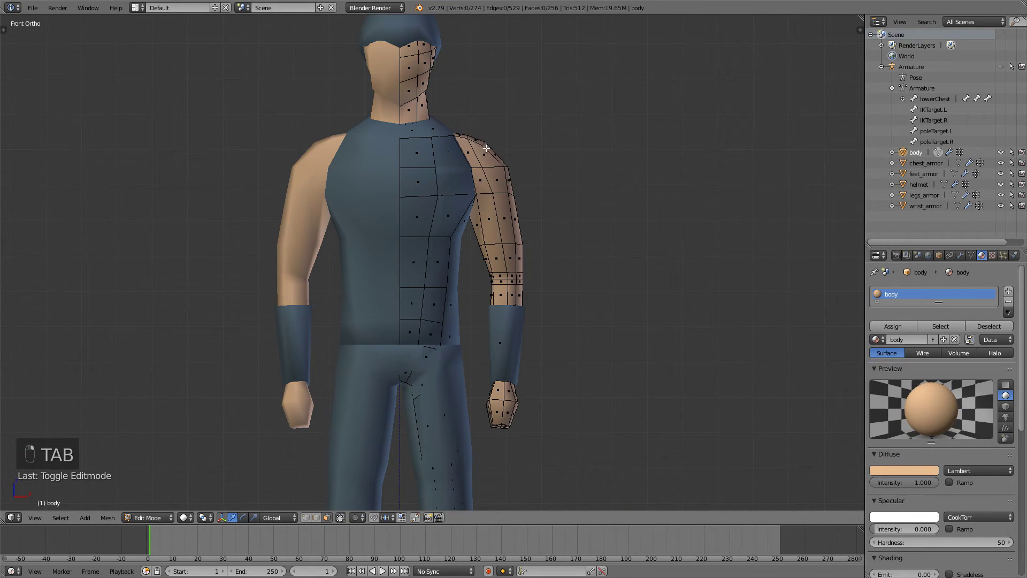
{"action": "key", "text": "Tab"}
{"action": "middle_click_drag", "start_coordinate": [467, 153], "coordinate": [361, 194]}
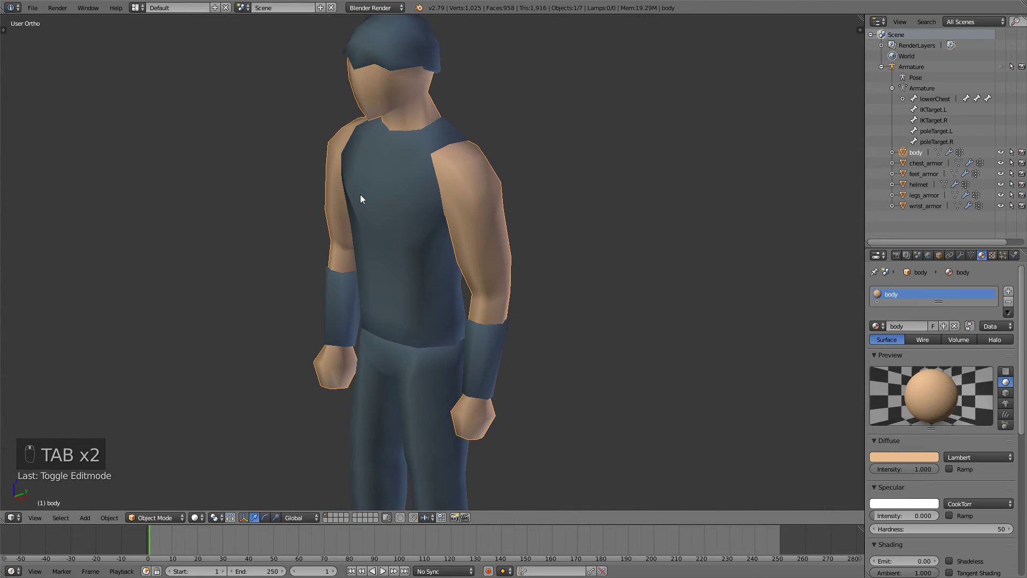
{"action": "key", "text": "Tab"}
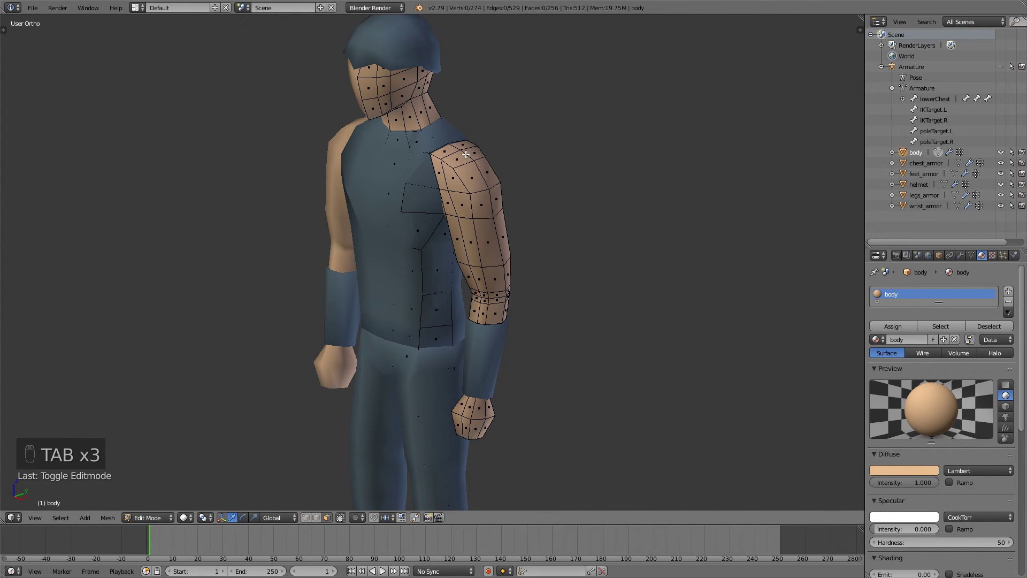
{"action": "key", "text": "Tab"}
{"action": "middle_click_drag", "start_coordinate": [461, 165], "coordinate": [496, 159]}
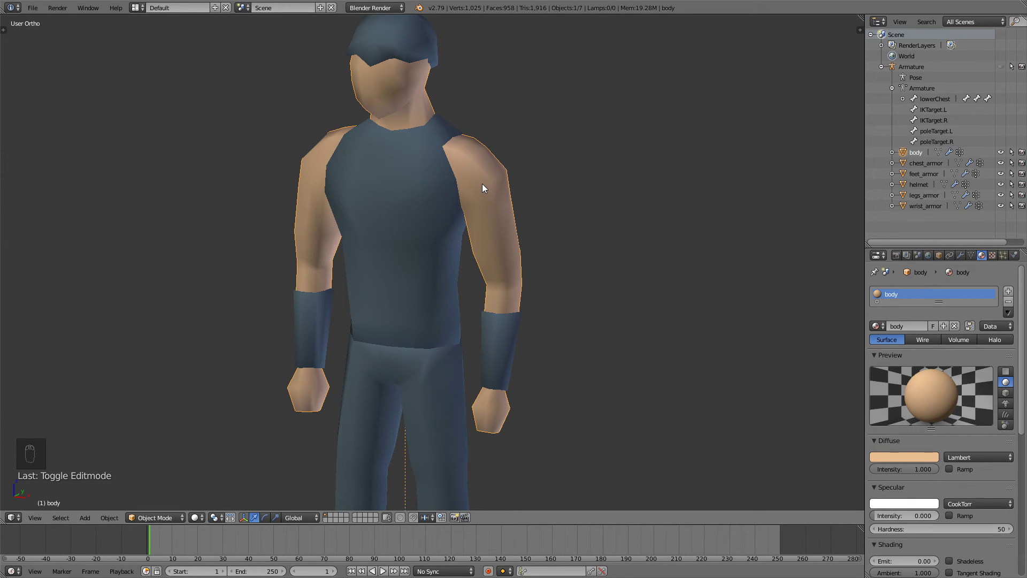
{"action": "scroll", "coordinate": [483, 184], "scroll_direction": "down", "scroll_amount": 2}
{"action": "middle_click_drag", "start_coordinate": [482, 184], "coordinate": [530, 172]}
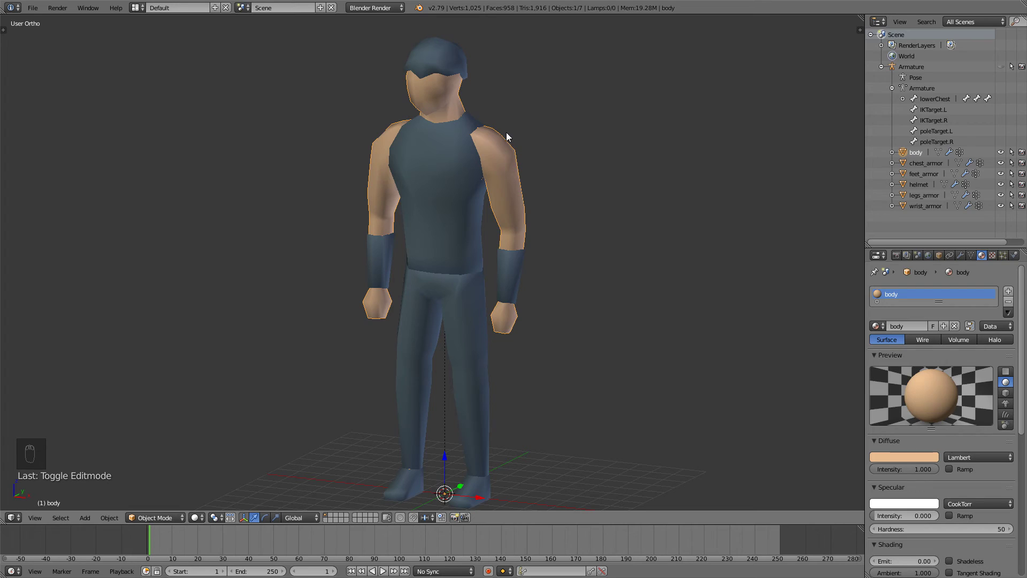
- Deselect all objects in the scene
{"action": "key", "text": "a"}
{"action": "key", "text": "a"}
{"action": "key", "text": "a"}
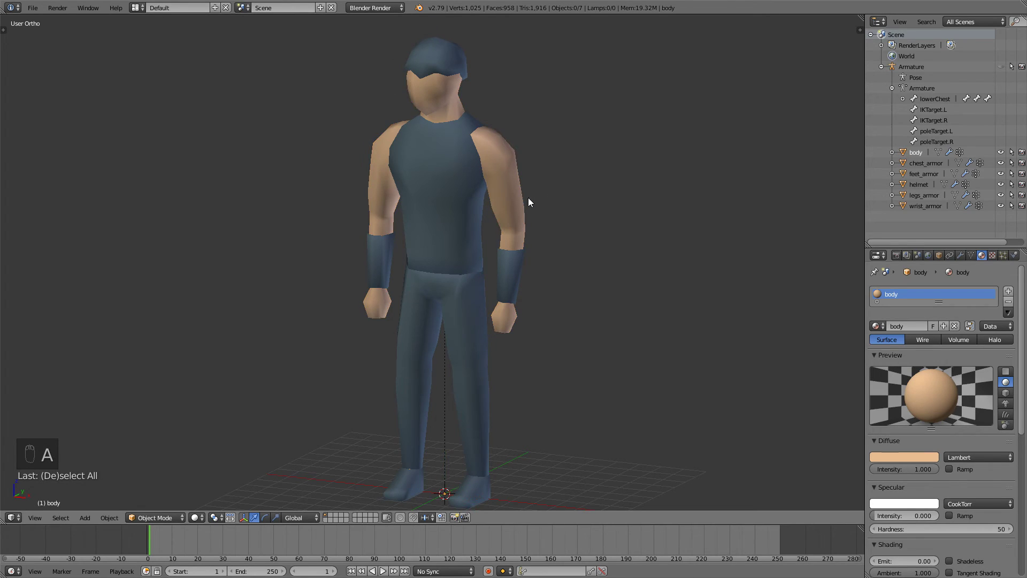